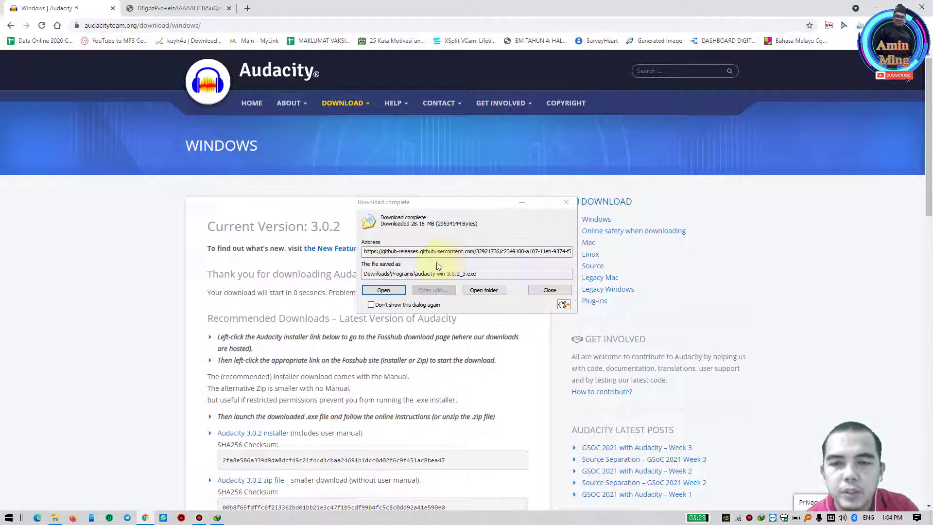
# Step: Install Audacity 3.0.2 from the downloaded installer into the existing Audacity folder with a desktop shortcut, and launch the program
pyautogui.click(400, 290)
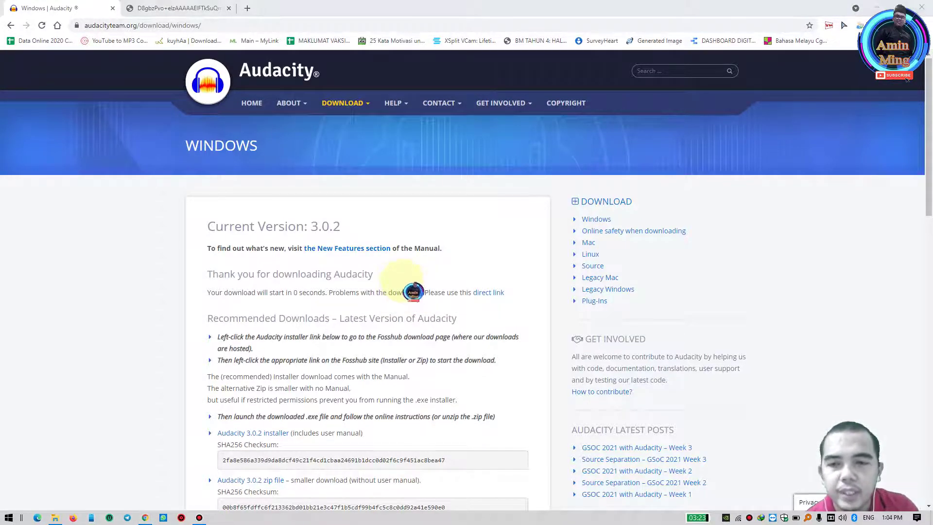
pyautogui.click(471, 281)
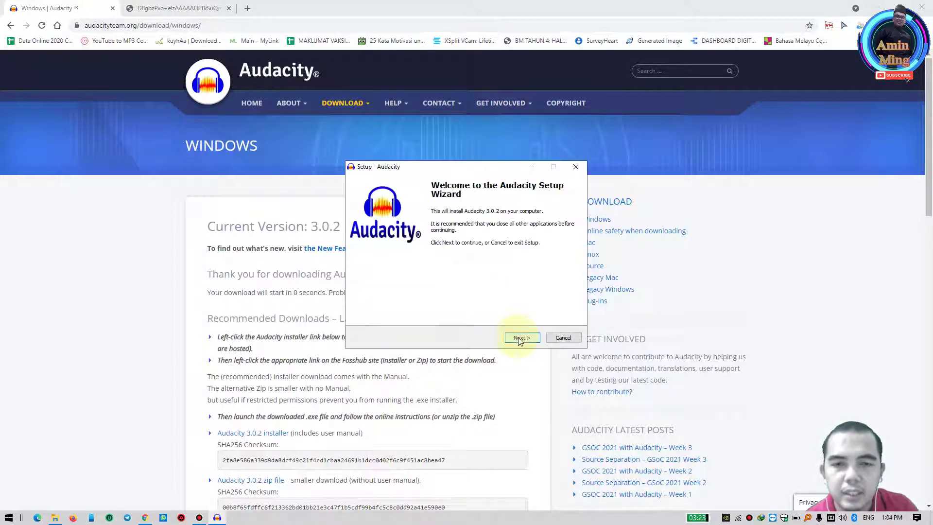
pyautogui.click(520, 338)
pyautogui.click(521, 337)
pyautogui.click(520, 338)
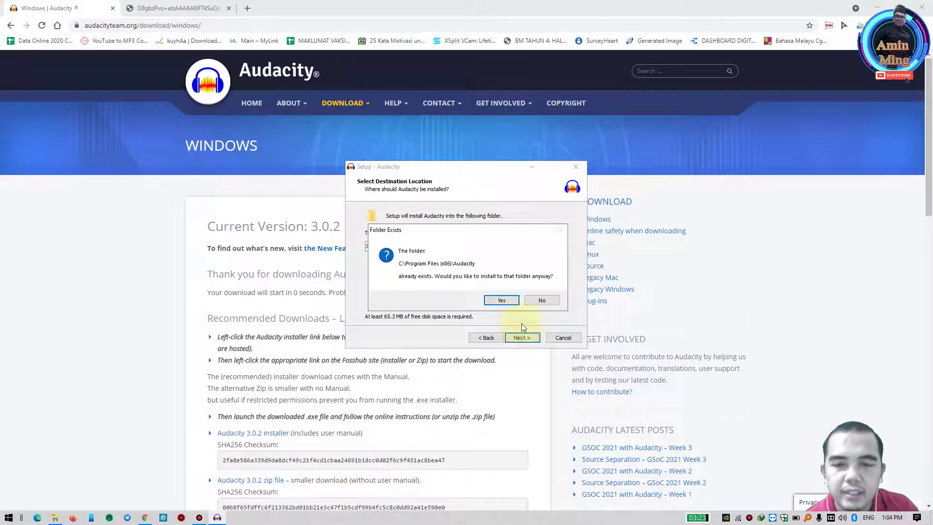
pyautogui.click(501, 300)
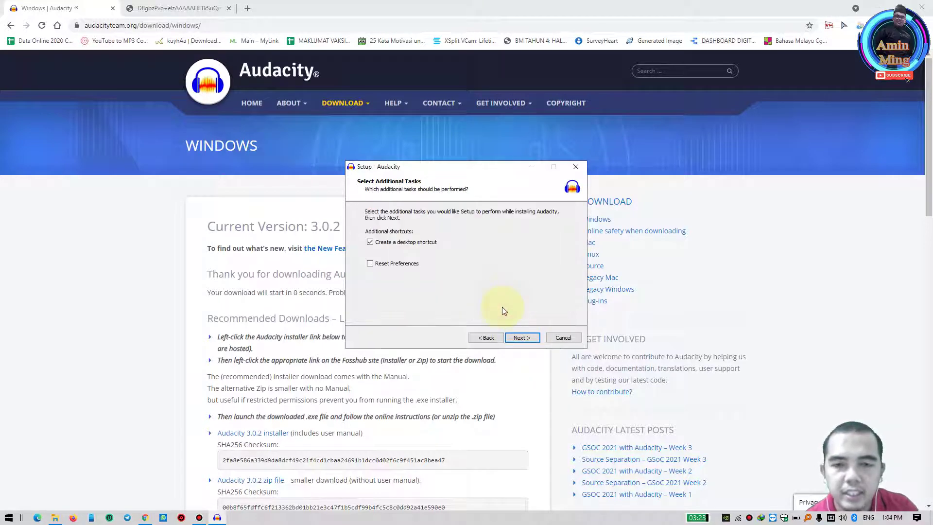
pyautogui.click(518, 337)
pyautogui.click(518, 337)
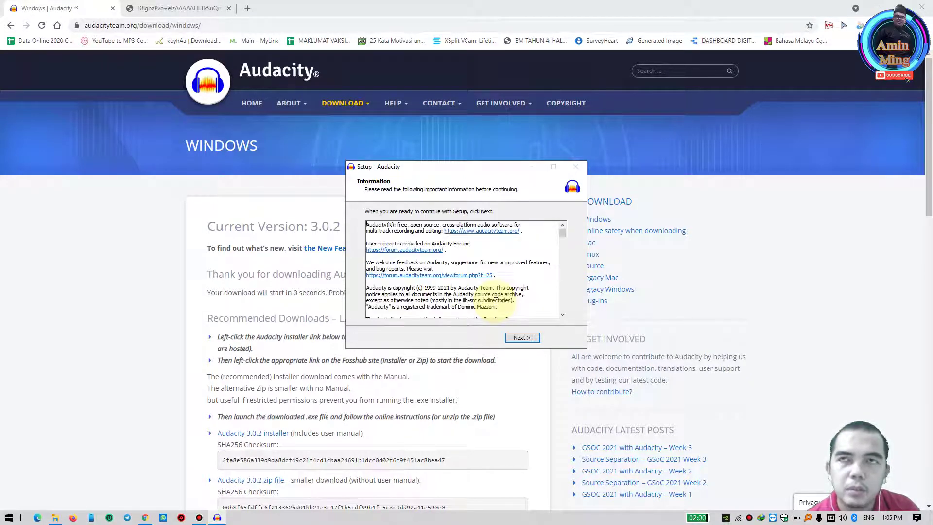
pyautogui.click(520, 337)
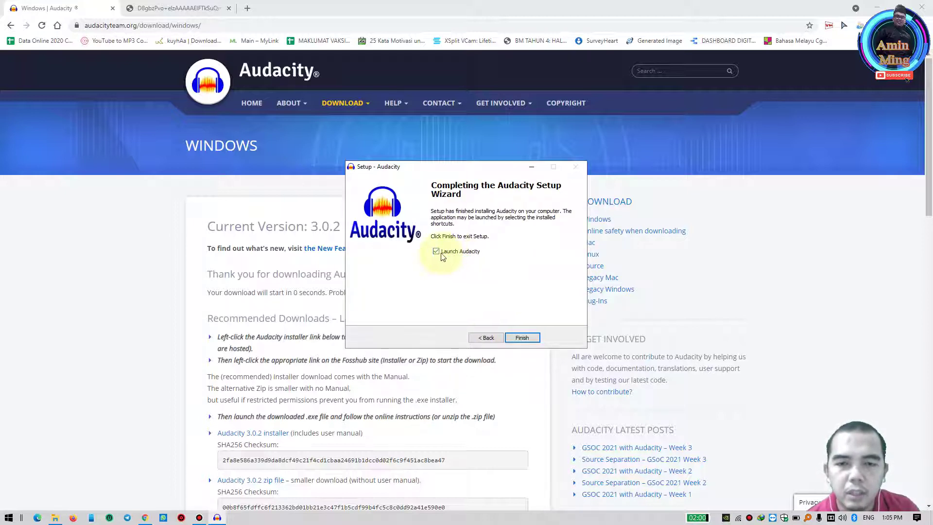
pyautogui.click(521, 338)
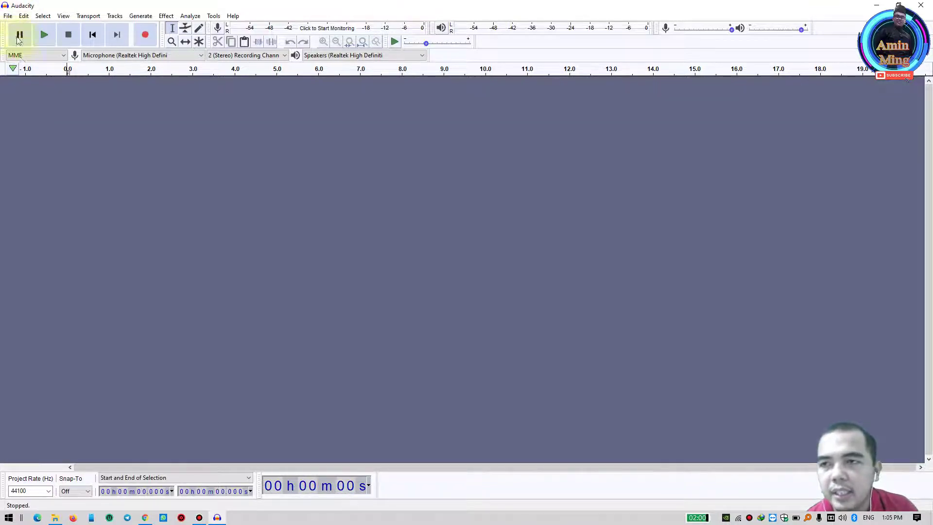
# Step: Import the 1 minute of upbeat, Free Background Music and Upbeat Background Music files from the Audacity Cut Combine Mp3 folder as audio
pyautogui.click(9, 16)
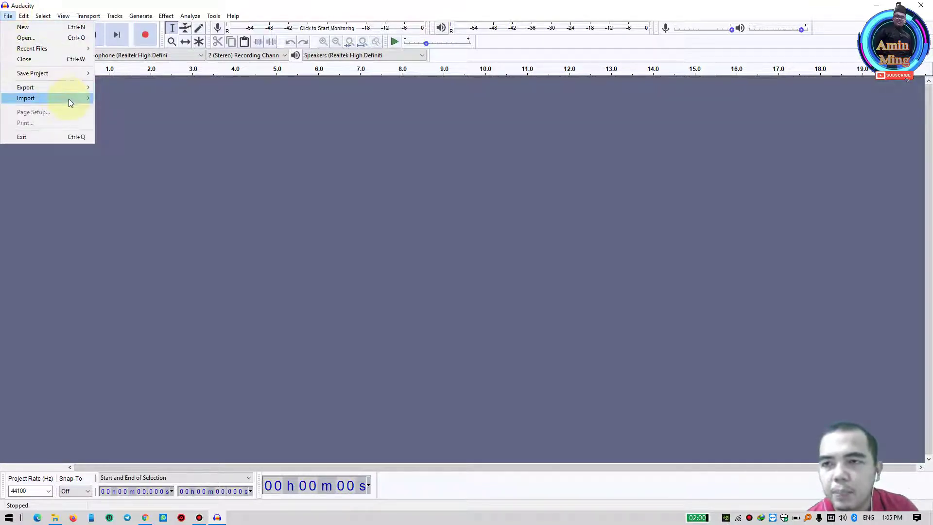
pyautogui.moveTo(73, 98)
pyautogui.click(118, 98)
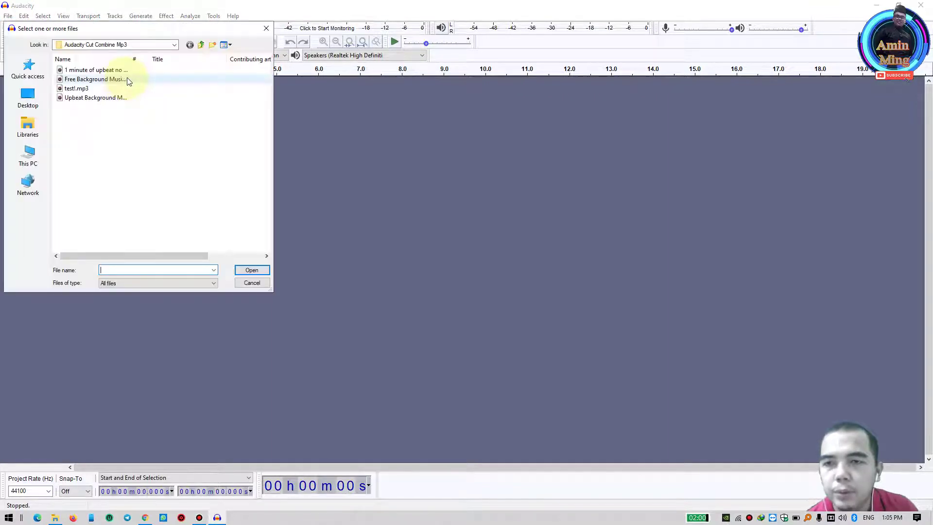
pyautogui.click(124, 108)
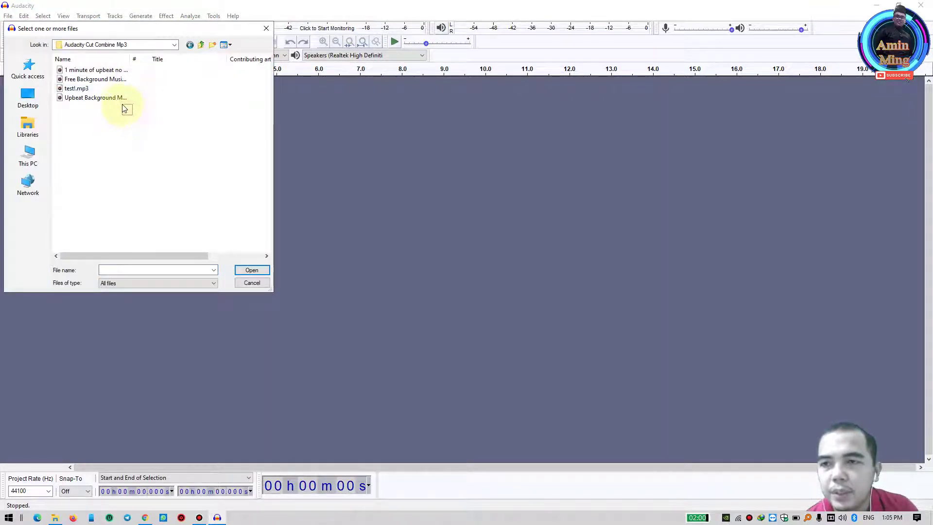
pyautogui.click(91, 90)
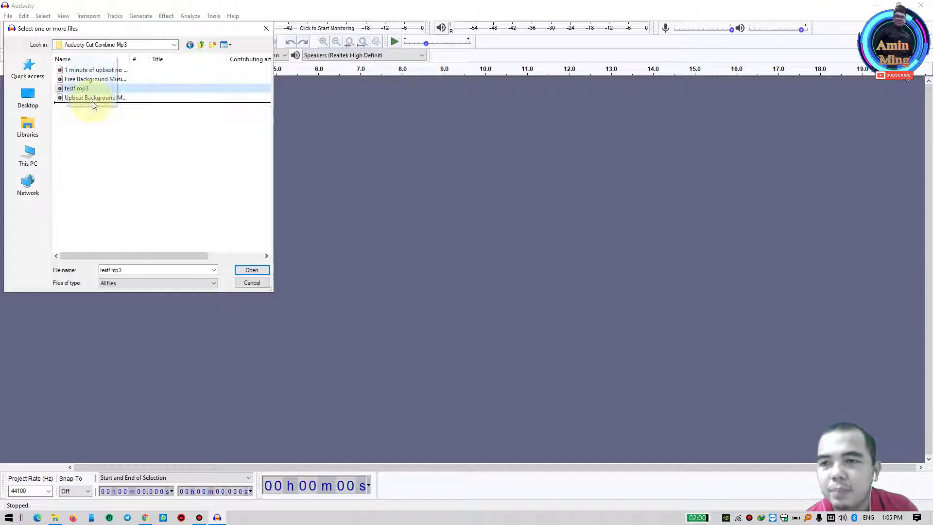
pyautogui.click(148, 69)
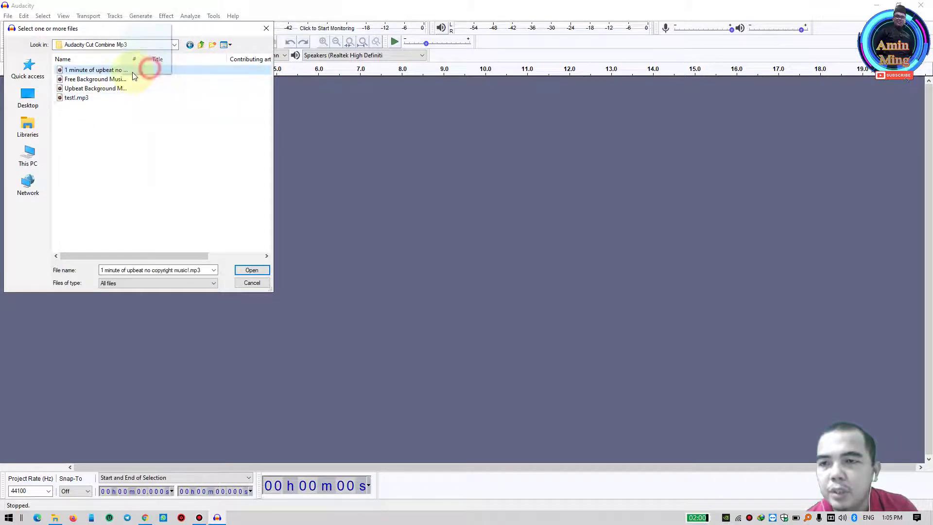
pyautogui.moveTo(123, 79)
pyautogui.mouseDown()
pyautogui.moveTo(122, 71)
pyautogui.moveTo(118, 89)
pyautogui.mouseUp()
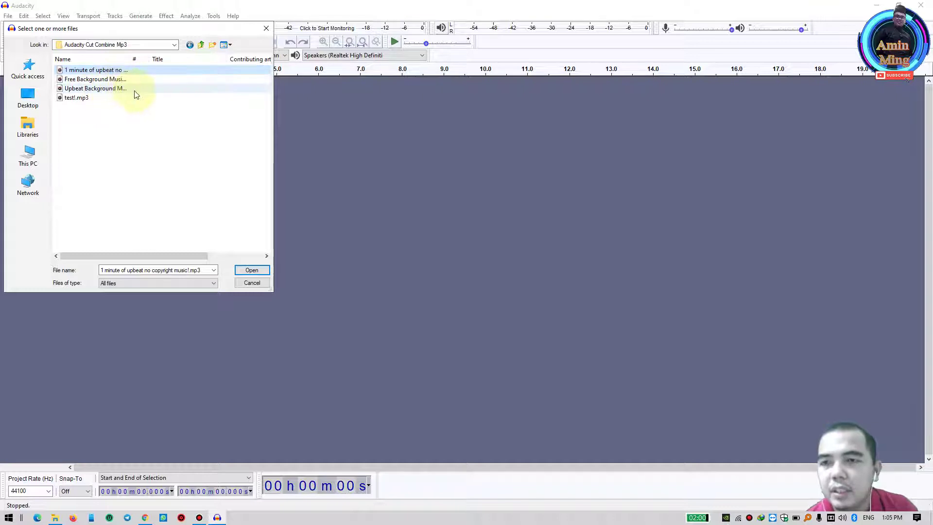
pyautogui.click(130, 88)
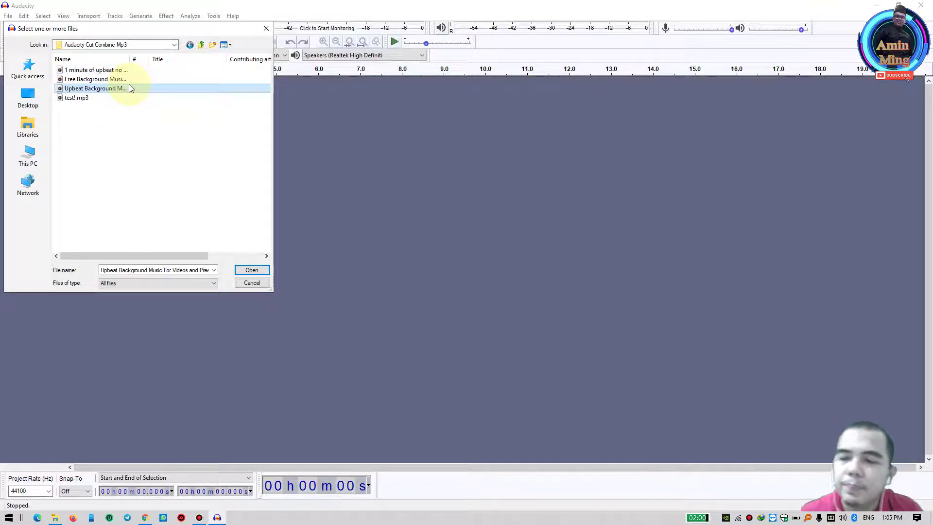
pyautogui.keyDown('ctrl'); pyautogui.click(99, 79); pyautogui.keyUp('ctrl')
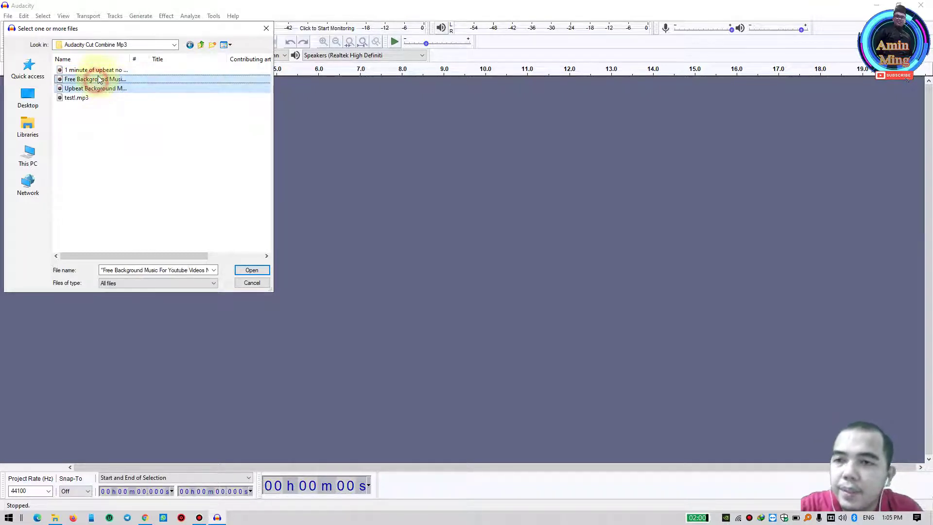
pyautogui.keyDown('ctrl'); pyautogui.click(97, 70); pyautogui.keyUp('ctrl')
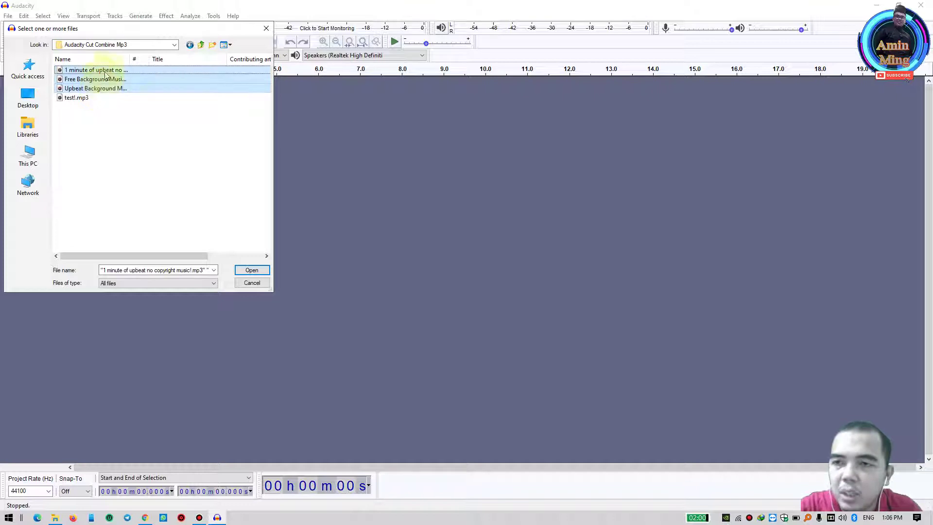
pyautogui.click(251, 270)
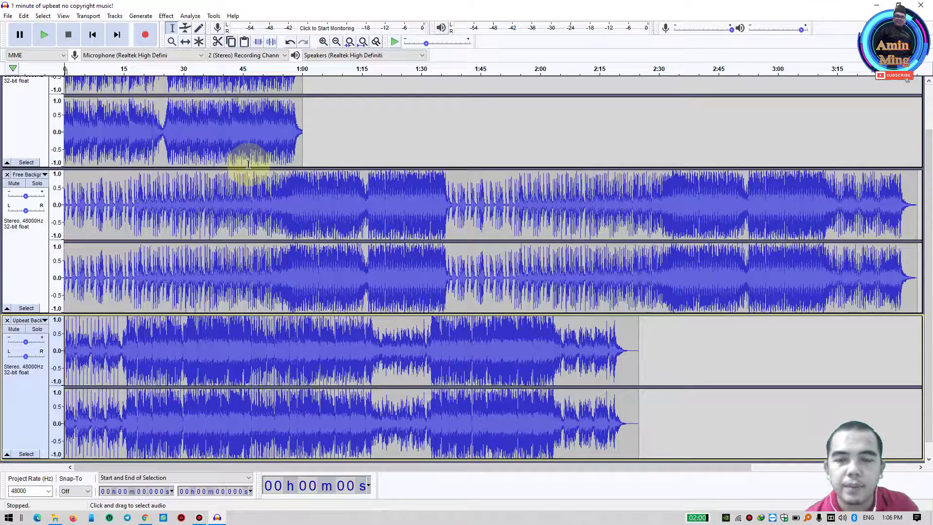
# Step: Cut about the first 29 seconds from the Free Background Music track
pyautogui.scroll(2, 248, 164)
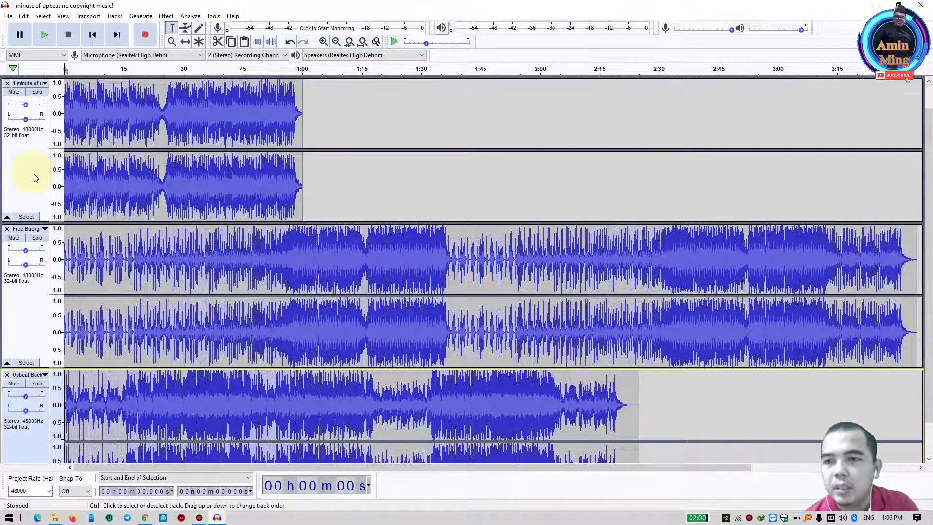
pyautogui.scroll(-2, 33, 177)
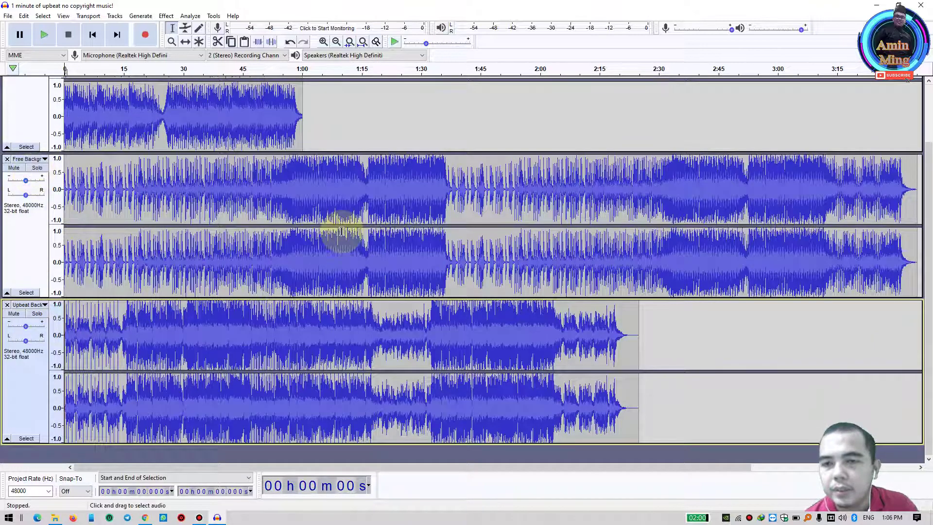
pyautogui.scroll(2, 341, 230)
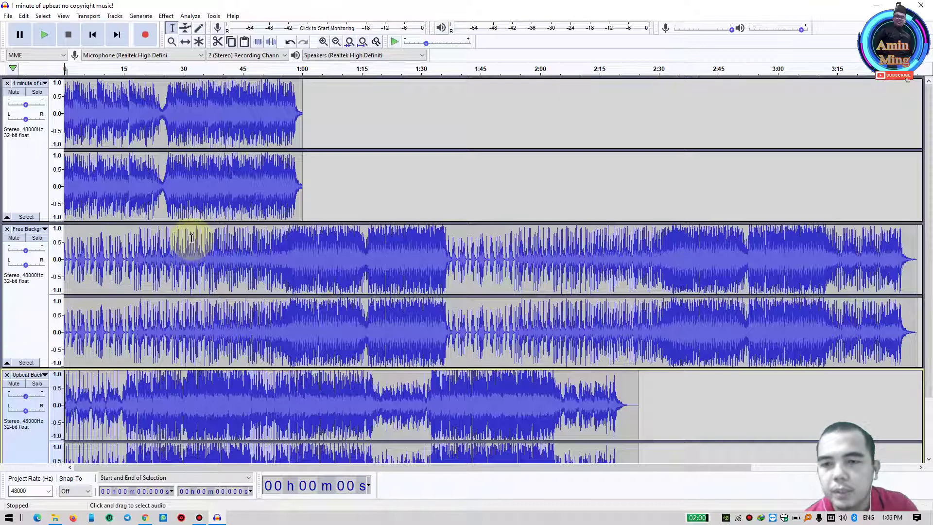
pyautogui.moveTo(179, 251); pyautogui.dragTo(56, 246)
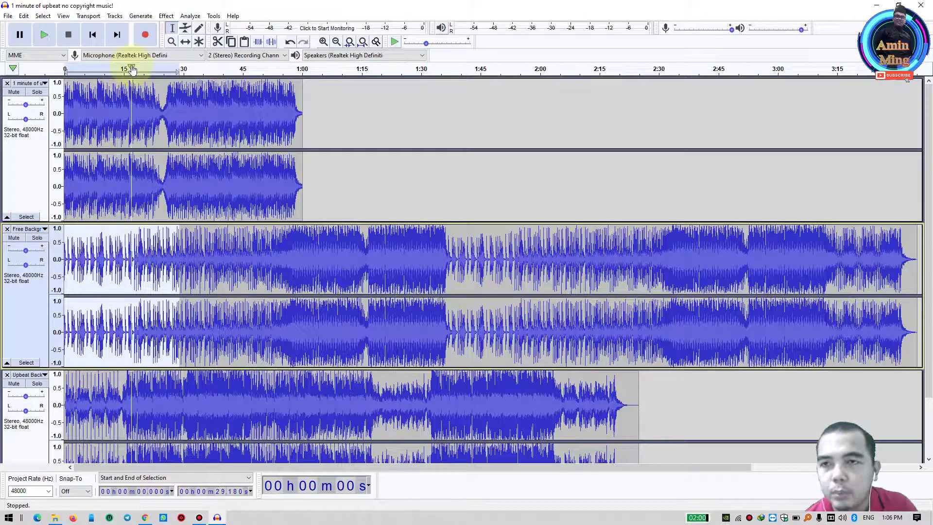
pyautogui.click(219, 43)
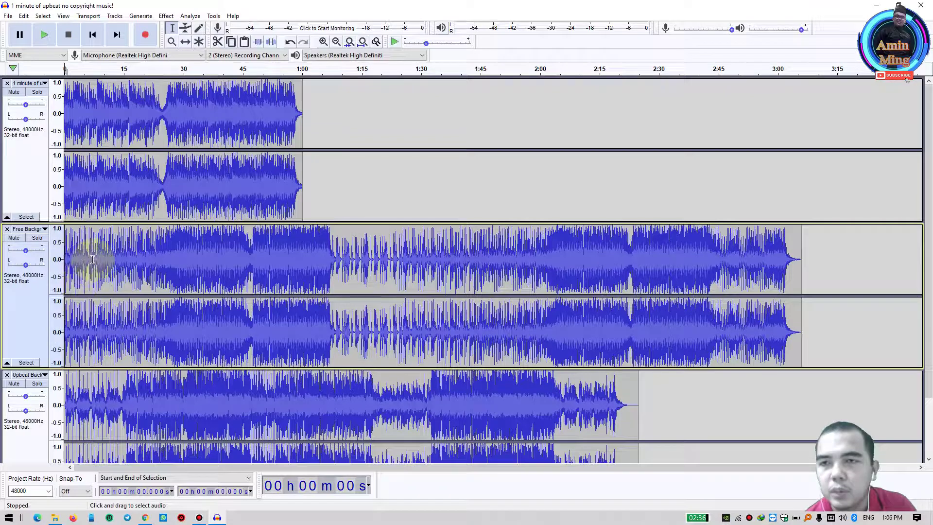
# Step: Undo the cut at the beginning of the Free Background Music track and clear the selection
pyautogui.click(24, 16)
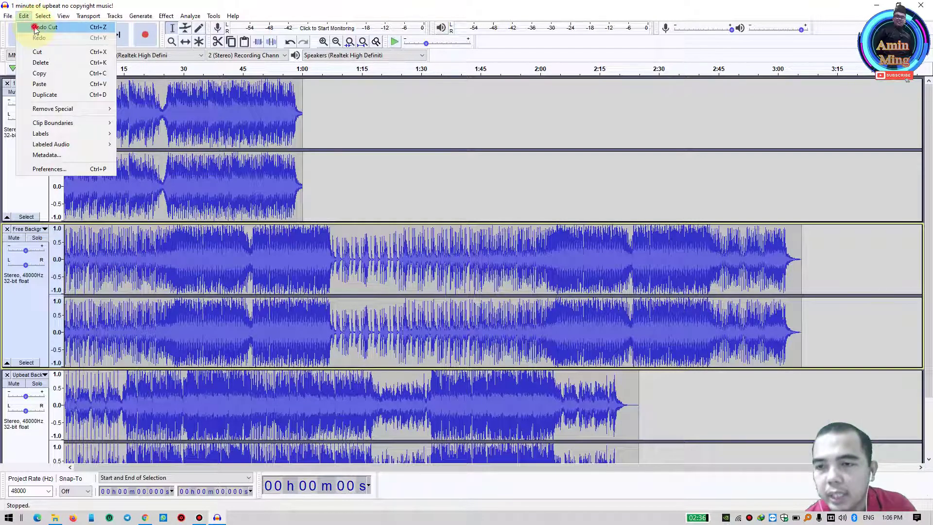
pyautogui.click(36, 28)
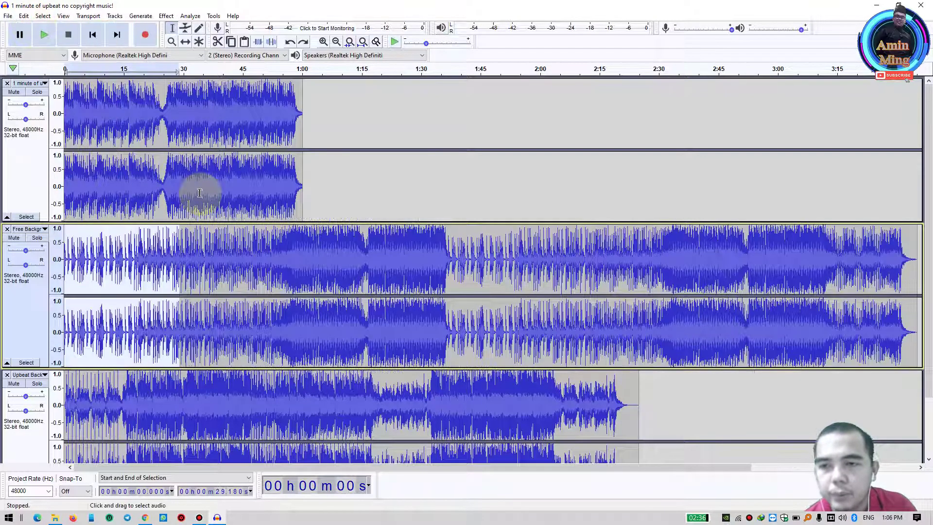
pyautogui.click(206, 241)
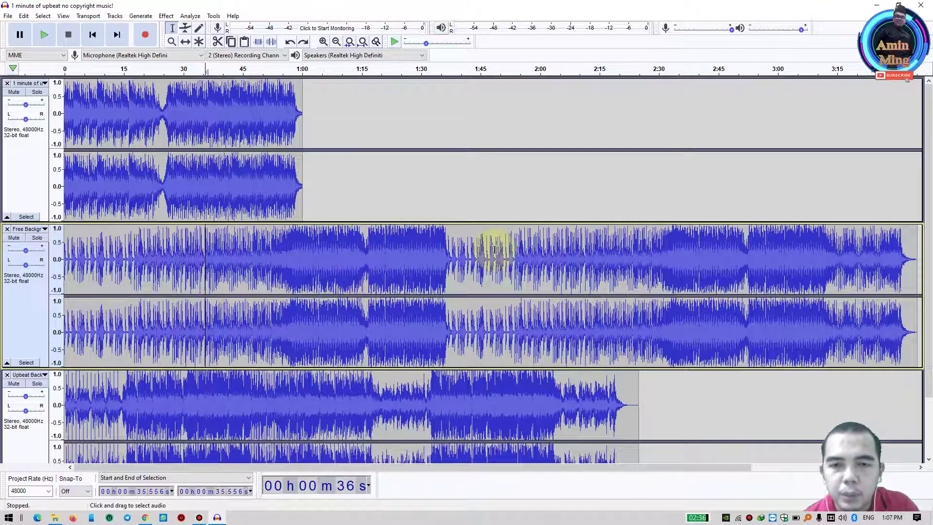
# Step: Cut the section from about 1:47 to 2:15 out of the Free Background Music track
pyautogui.moveTo(490, 250); pyautogui.dragTo(598, 262)
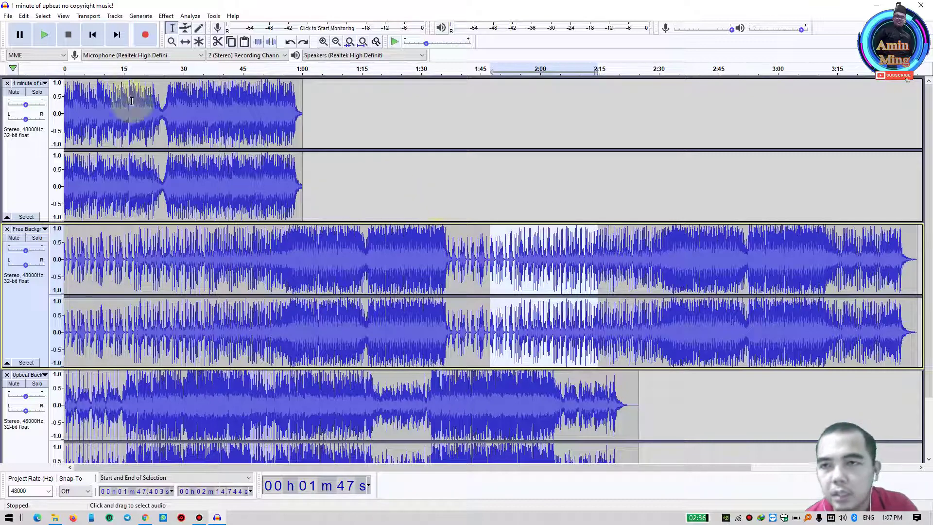
pyautogui.click(217, 43)
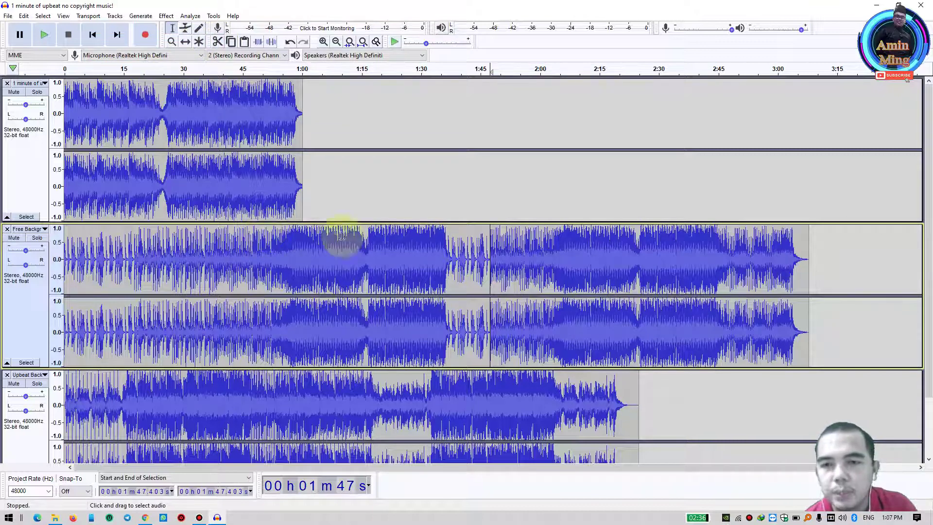
# Step: Play the range from about 1:20 to 1:31, selected on the Free Background Music track, and lower the system volume while listening
pyautogui.moveTo(383, 243); pyautogui.dragTo(427, 244)
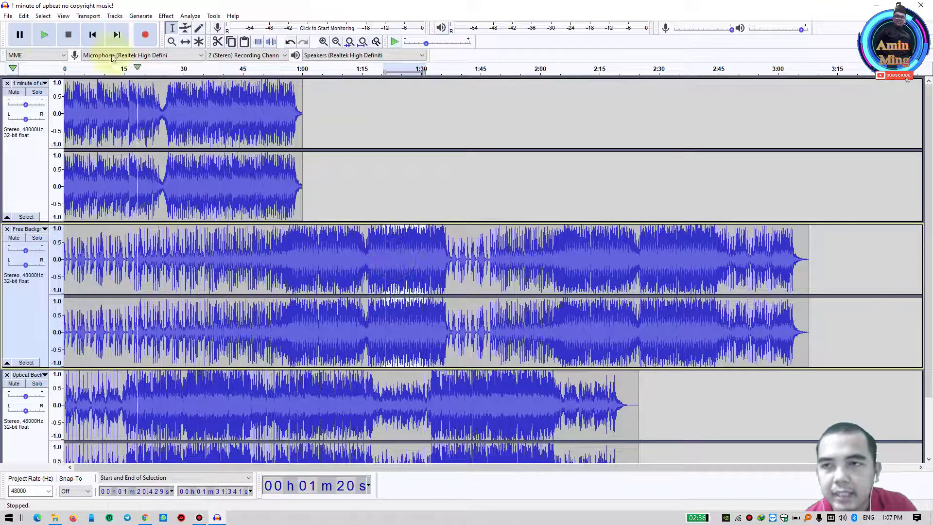
pyautogui.click(39, 37)
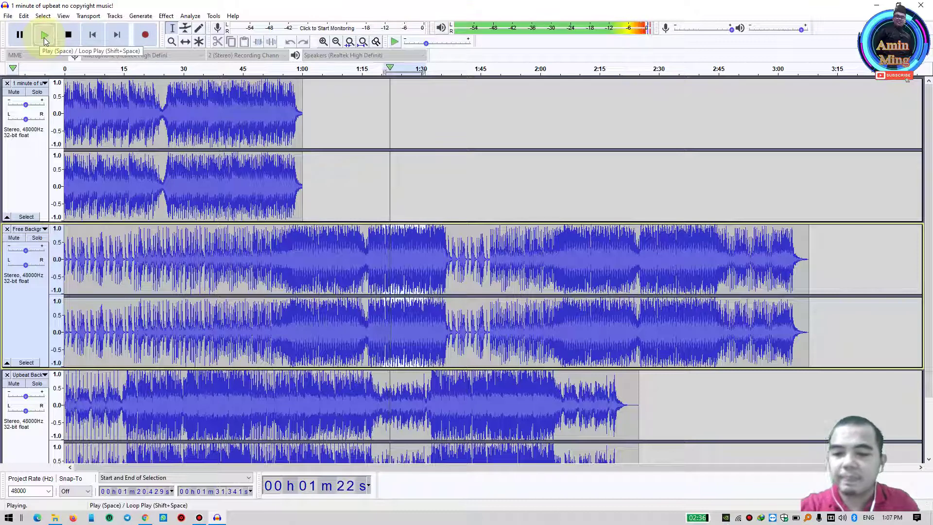
pyautogui.press('XF86AudioRaiseVolume')
pyautogui.press('XF86AudioLowerVolume')
pyautogui.press('XF86AudioLowerVolume')
pyautogui.press('XF86AudioLowerVolume')
pyautogui.press('XF86AudioLowerVolume')
pyautogui.press('XF86AudioLowerVolume')
pyautogui.press('XF86AudioLowerVolume')
pyautogui.press('XF86AudioLowerVolume')
pyautogui.press('XF86AudioLowerVolume')
pyautogui.press('XF86AudioLowerVolume')
pyautogui.press('XF86AudioLowerVolume')
pyautogui.press('XF86AudioLowerVolume')
pyautogui.press('XF86AudioLowerVolume')
pyautogui.press('XF86AudioLowerVolume')
pyautogui.press('XF86AudioLowerVolume')
pyautogui.press('XF86AudioLowerVolume')
pyautogui.press('XF86AudioLowerVolume')
pyautogui.press('XF86AudioLowerVolume')
pyautogui.press('XF86AudioLowerVolume')
pyautogui.press('XF86AudioLowerVolume')
pyautogui.press('XF86AudioLowerVolume')
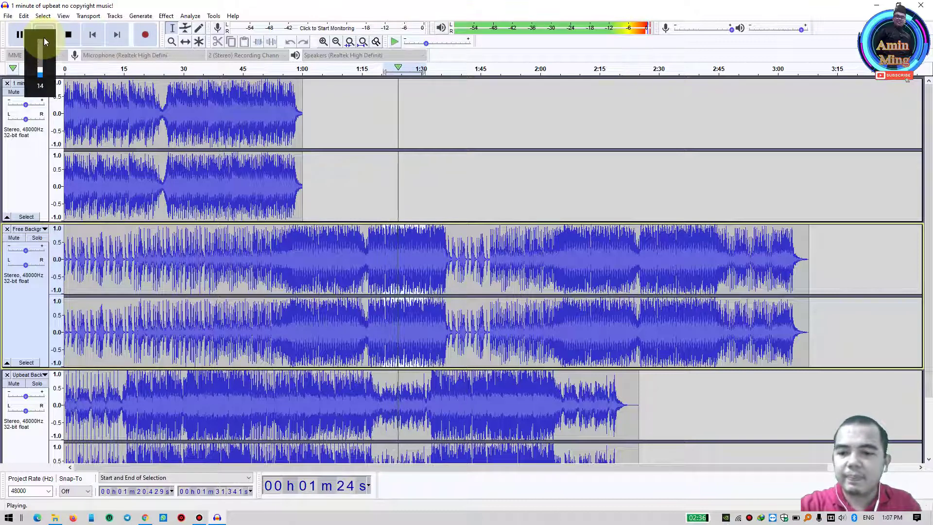
pyautogui.press('XF86AudioLowerVolume')
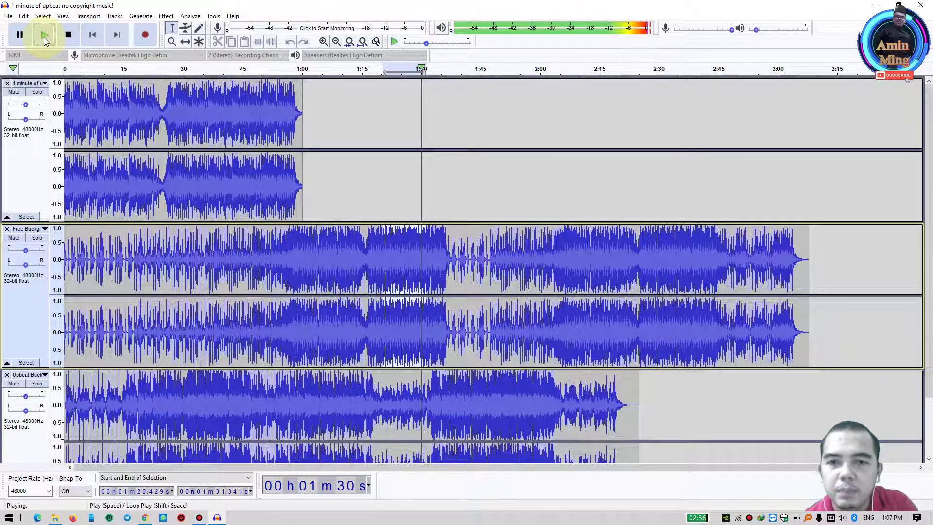
pyautogui.click(44, 37)
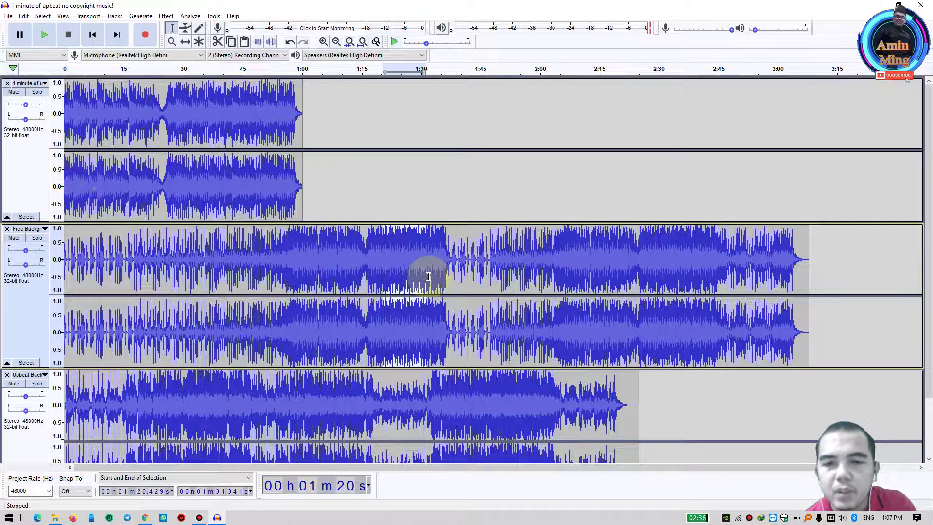
# Step: Cut the end of the Free Background Music track from about 2:54 onward
pyautogui.moveTo(751, 239); pyautogui.dragTo(853, 253)
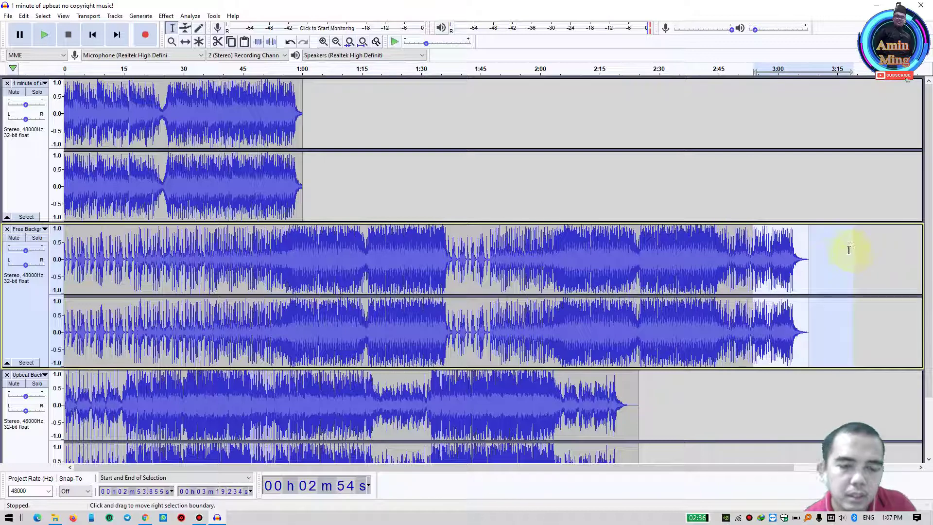
pyautogui.click(217, 42)
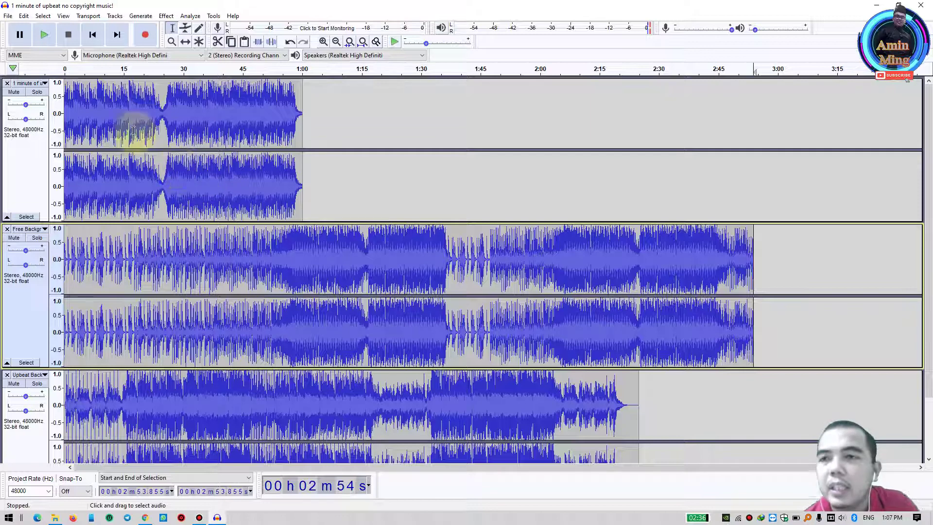
# Step: Mix and render all three tracks into a single track and play the beginning of the mix
pyautogui.click(48, 16)
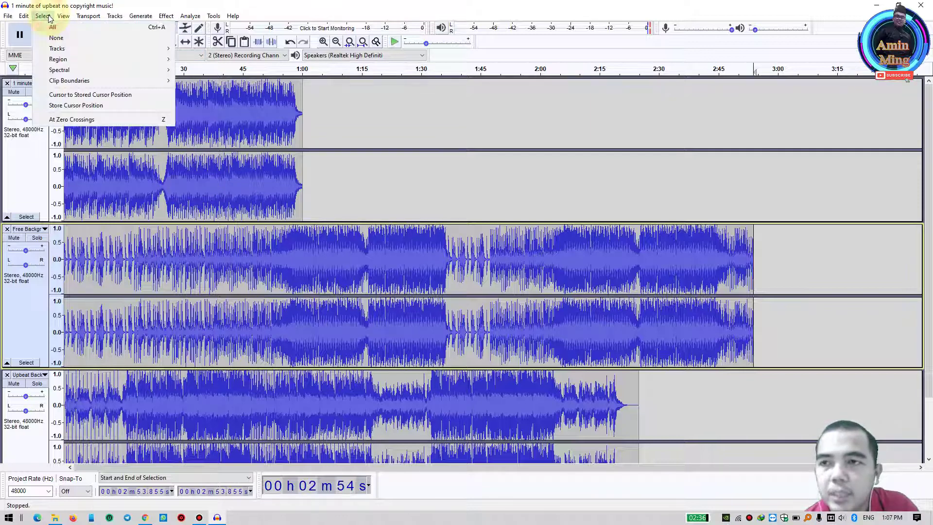
pyautogui.click(53, 31)
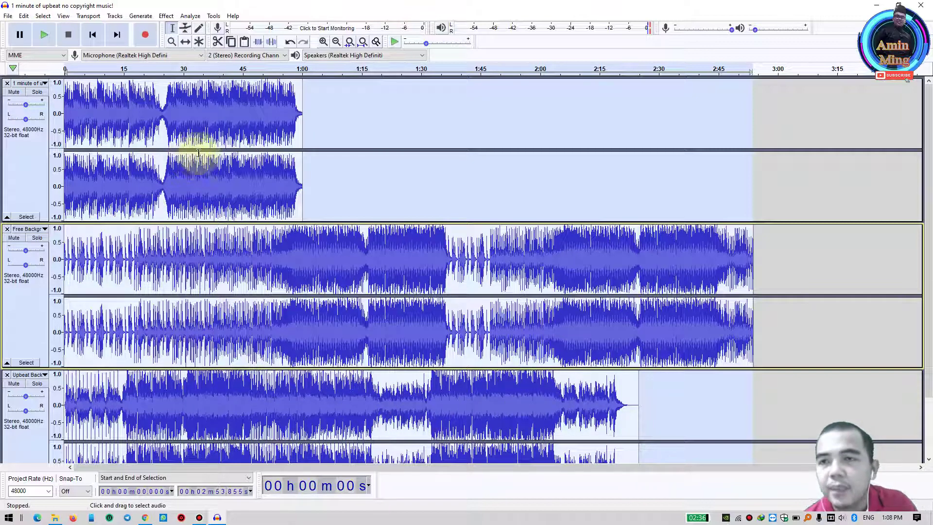
pyautogui.click(112, 17)
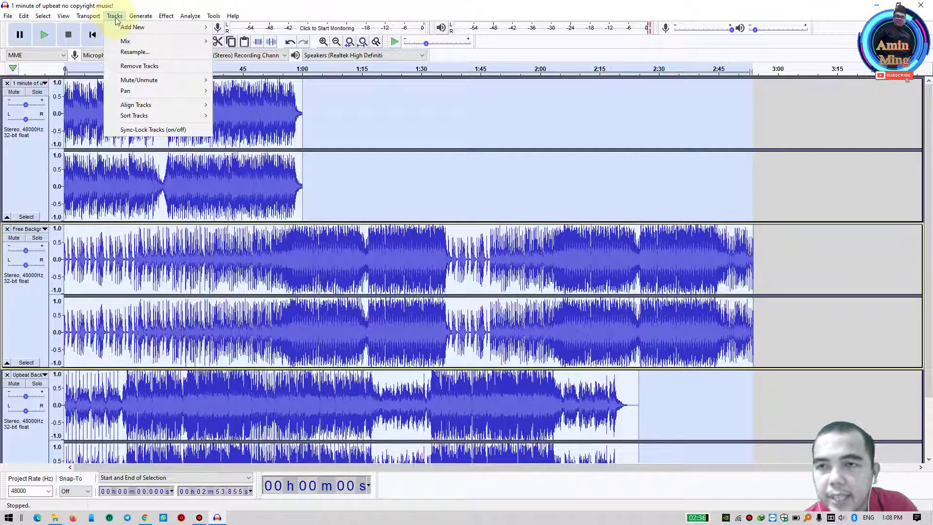
pyautogui.moveTo(160, 43)
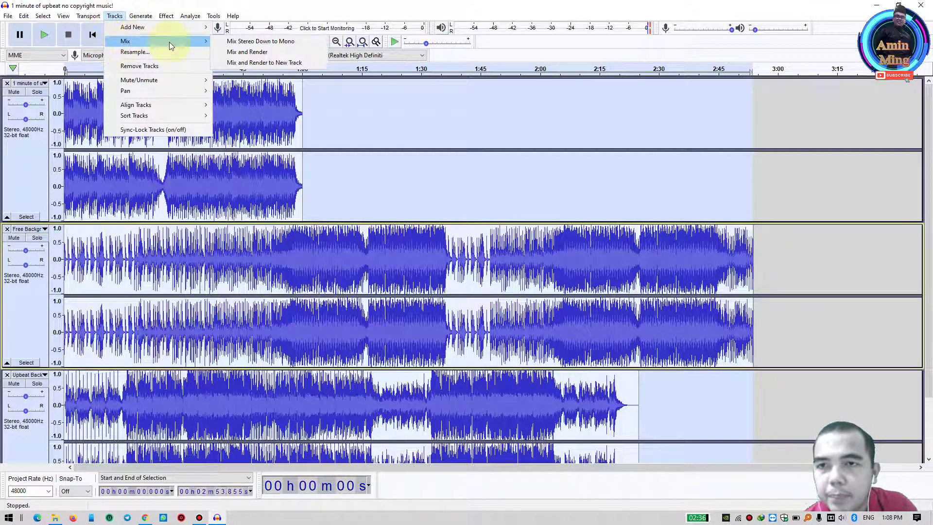
pyautogui.click(239, 53)
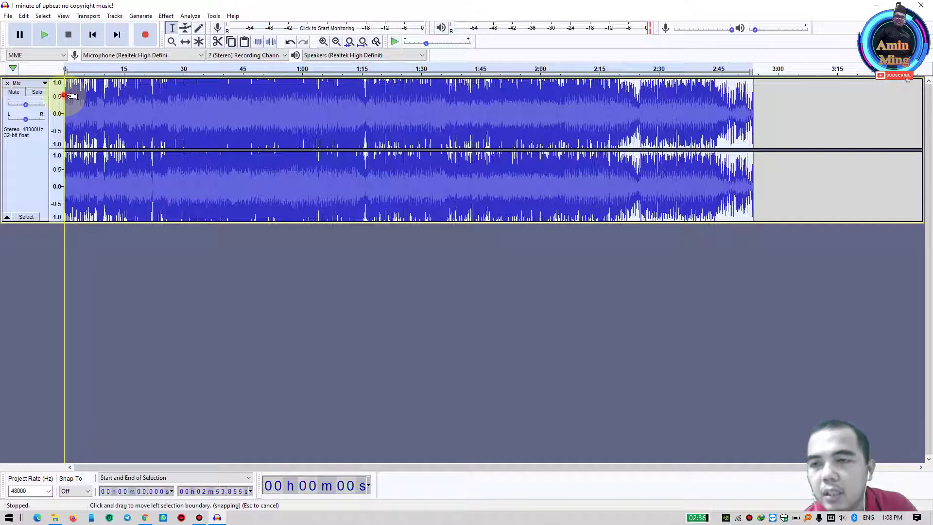
pyautogui.click(46, 34)
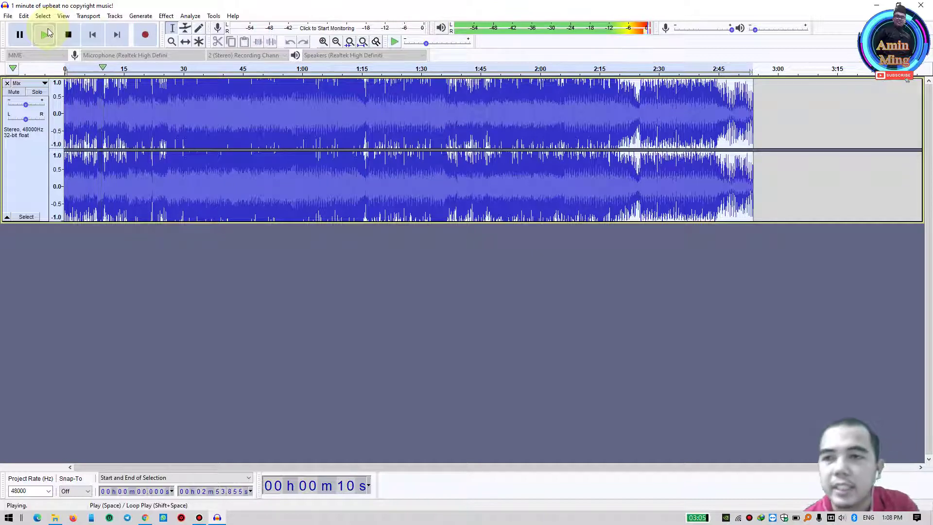
pyautogui.click(68, 35)
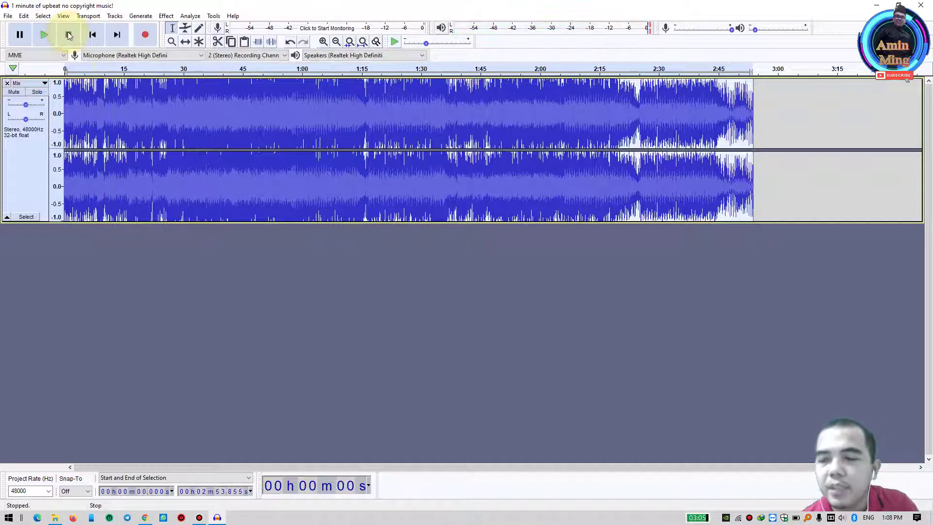
# Step: Apply a Fade In to the Mix track from about 0:11 to its end
pyautogui.moveTo(72, 88); pyautogui.dragTo(115, 94)
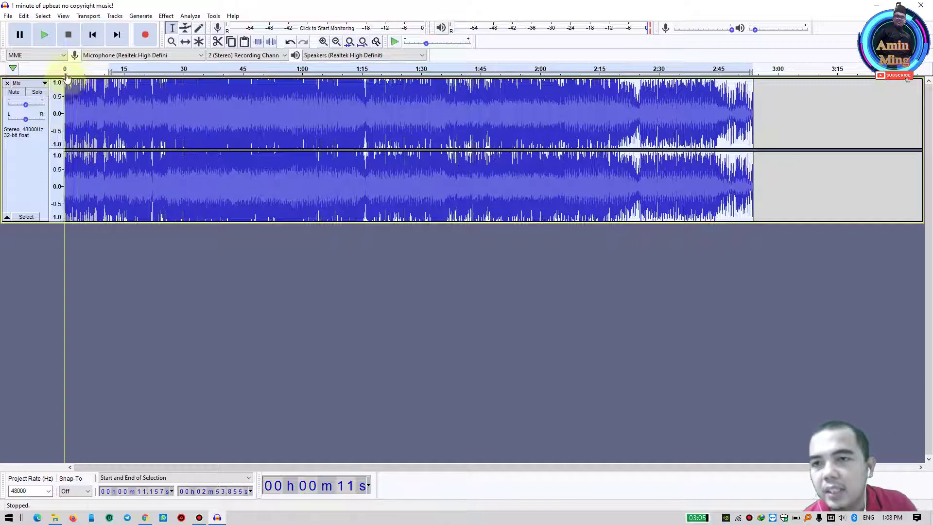
pyautogui.click(166, 16)
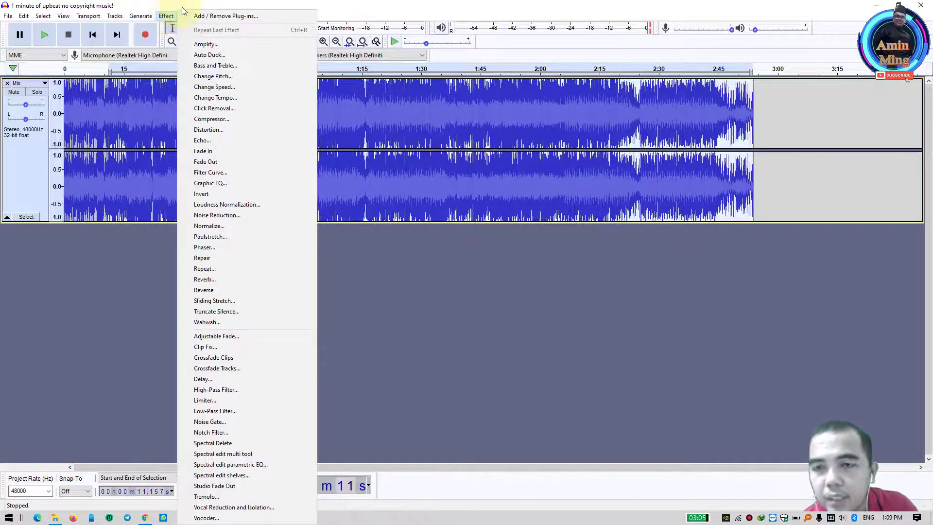
pyautogui.click(225, 153)
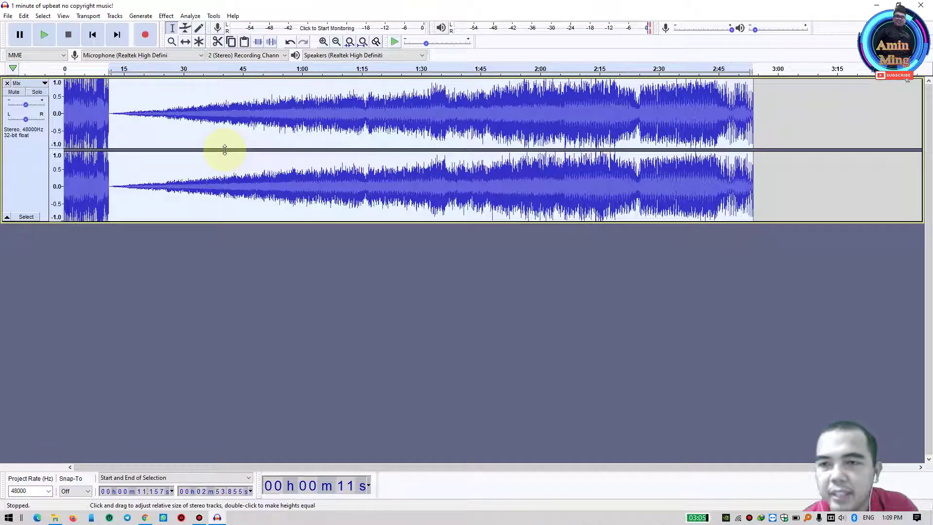
pyautogui.click(143, 128)
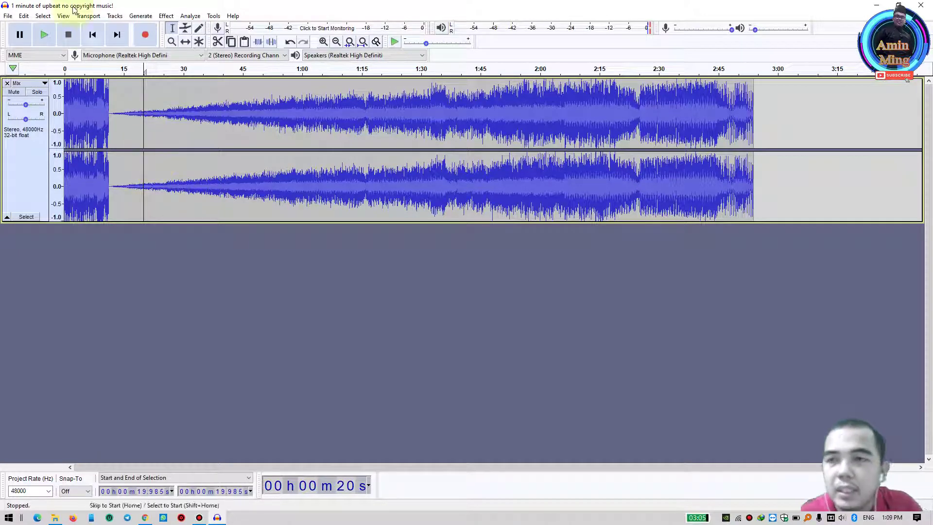
# Step: Undo the Fade In on the Mix track and clear the selection
pyautogui.click(24, 16)
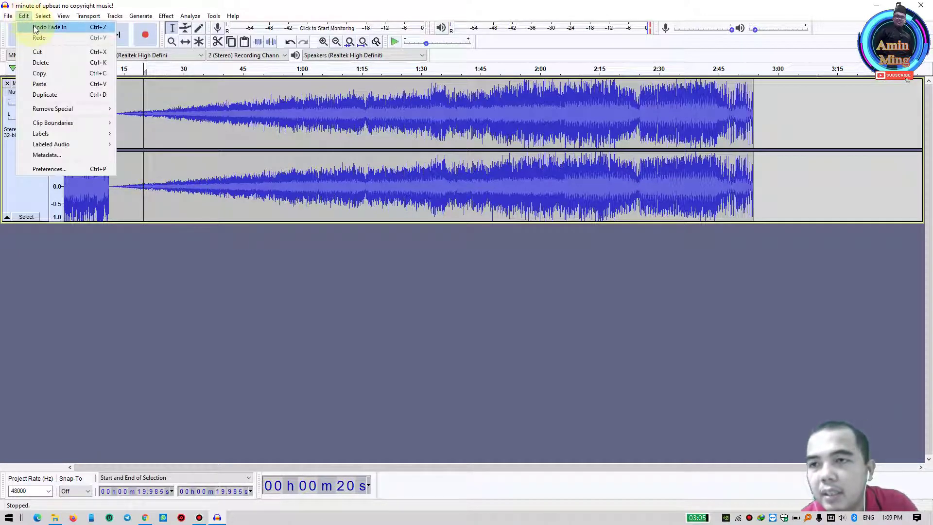
pyautogui.click(33, 28)
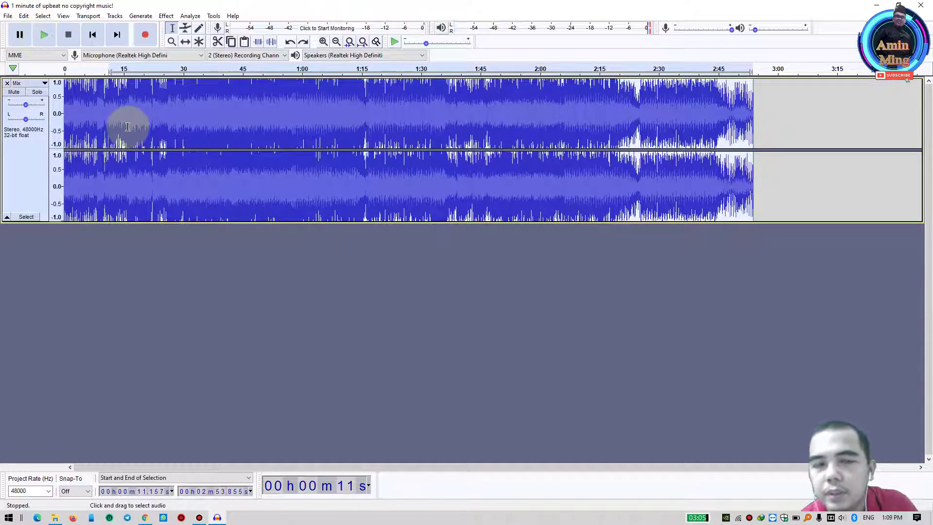
pyautogui.click(593, 130)
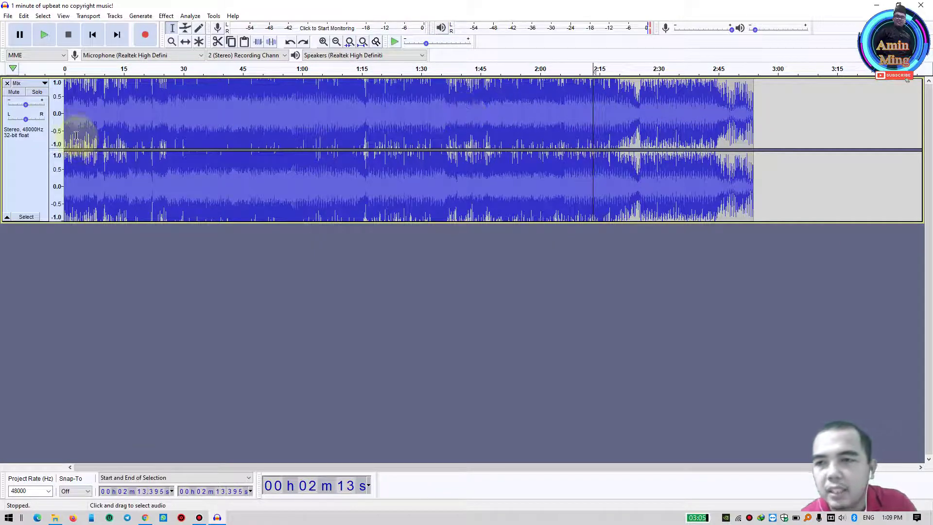
# Step: Apply a Fade In to about the first 7.6 seconds of the Mix track and play it from the start
pyautogui.moveTo(95, 125); pyautogui.dragTo(64, 124)
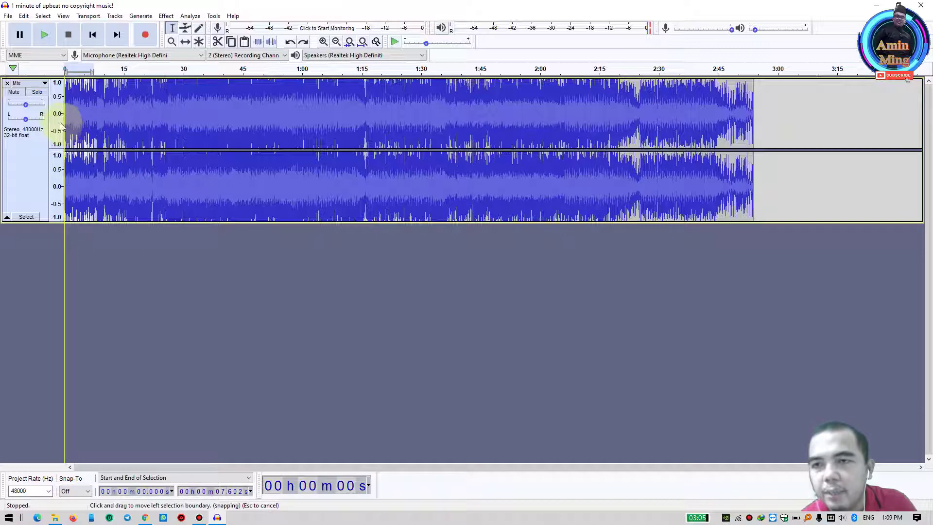
pyautogui.click(170, 18)
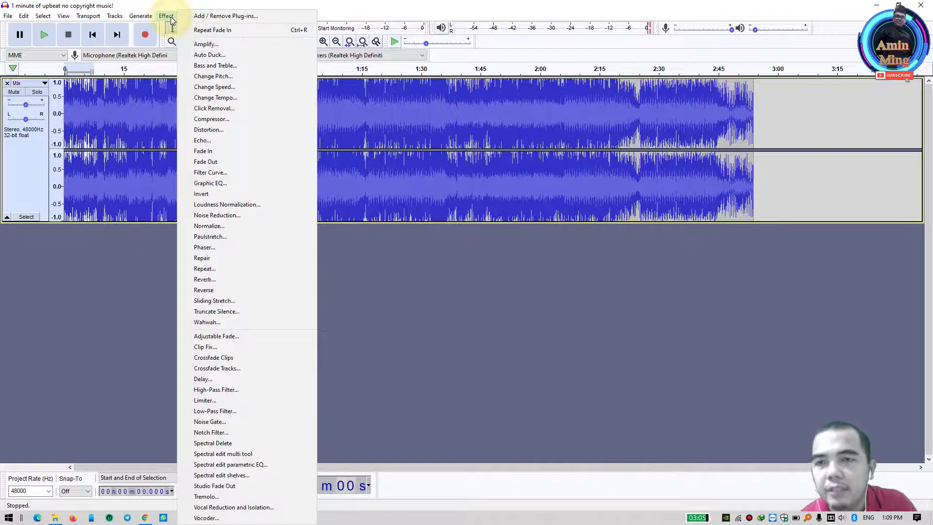
pyautogui.click(223, 152)
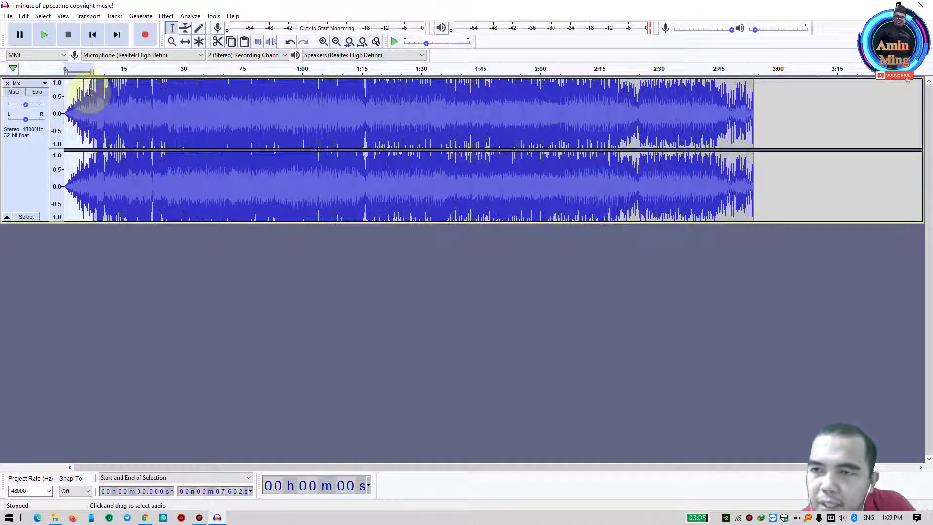
pyautogui.click(67, 71)
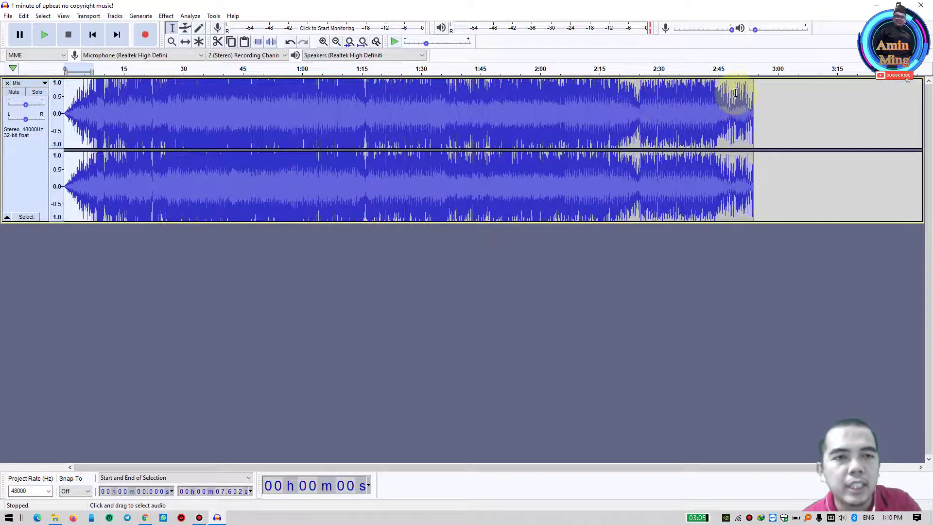
# Step: Delete the end of the Mix track from about 2:45 onward and play the new ending from about 2:37
pyautogui.moveTo(719, 84); pyautogui.dragTo(757, 83)
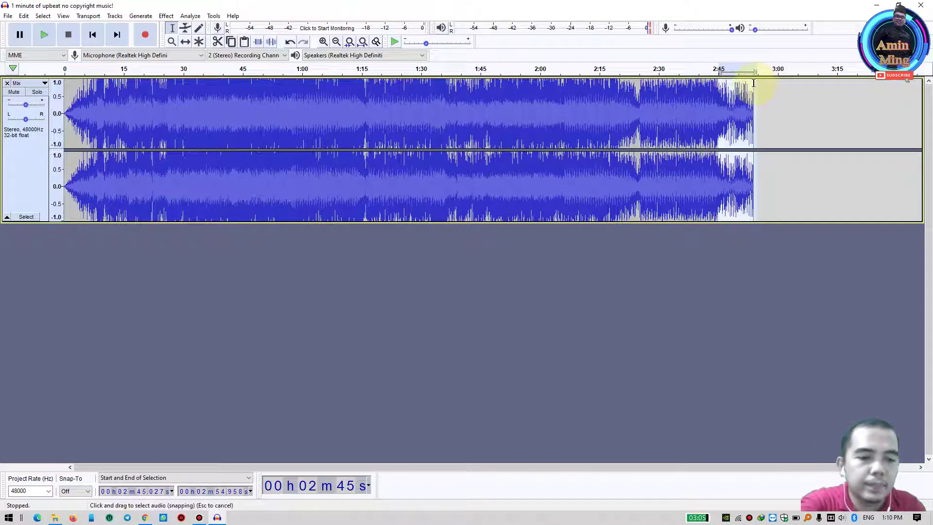
pyautogui.press('Delete')
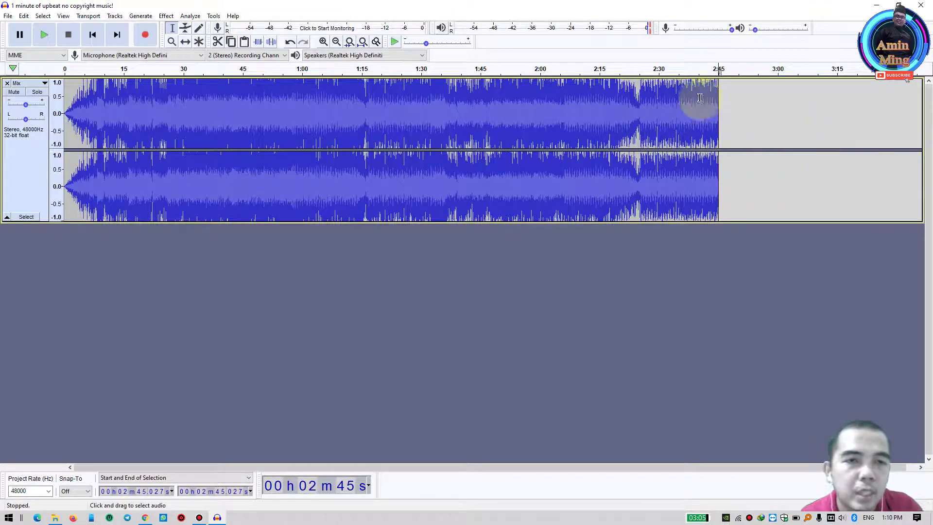
pyautogui.click(688, 69)
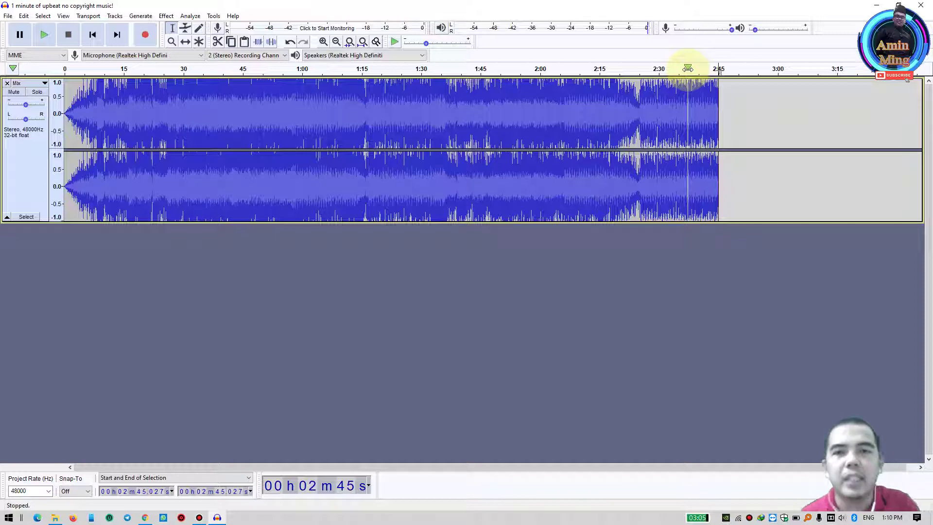
# Step: Apply a Fade Out to the Mix track from about 2:37 to 2:45 and play the ending
pyautogui.moveTo(687, 100); pyautogui.dragTo(715, 102)
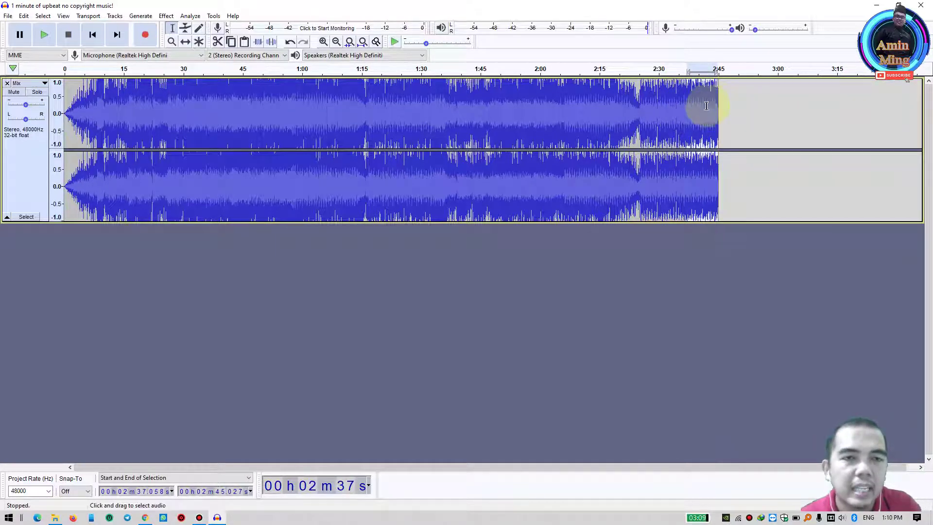
pyautogui.click(166, 16)
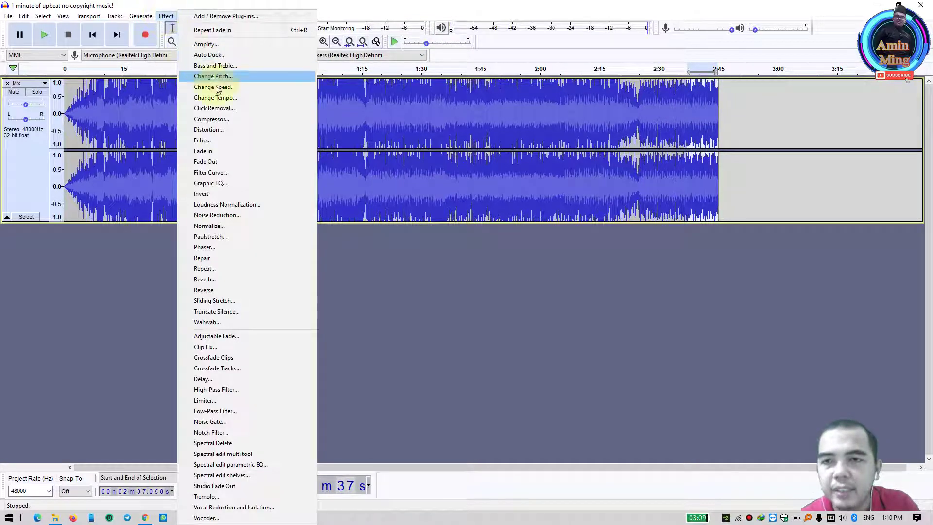
pyautogui.click(239, 163)
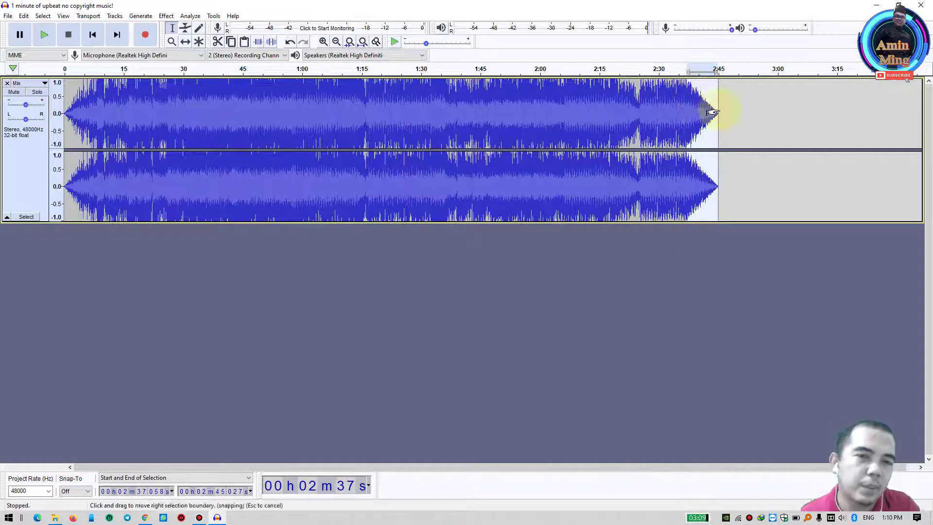
pyautogui.click(679, 70)
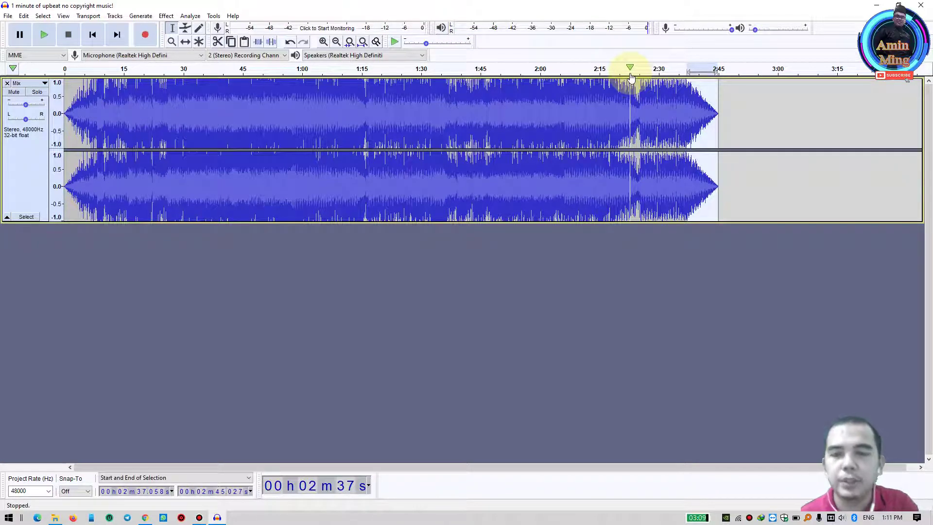
# Step: Delete the section from about 1:04 to 1:49 out of the Mix track
pyautogui.moveTo(285, 82); pyautogui.dragTo(446, 103)
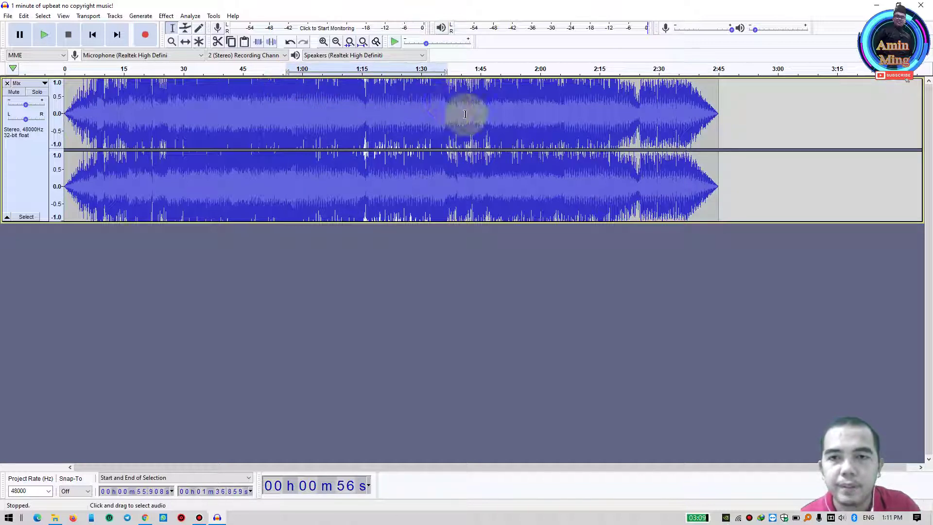
pyautogui.moveTo(317, 104); pyautogui.dragTo(495, 114)
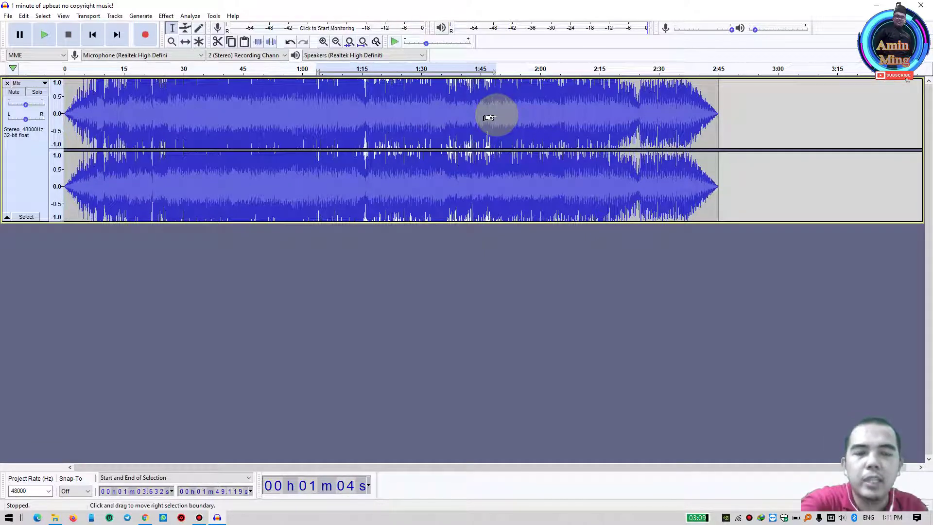
pyautogui.press('Delete')
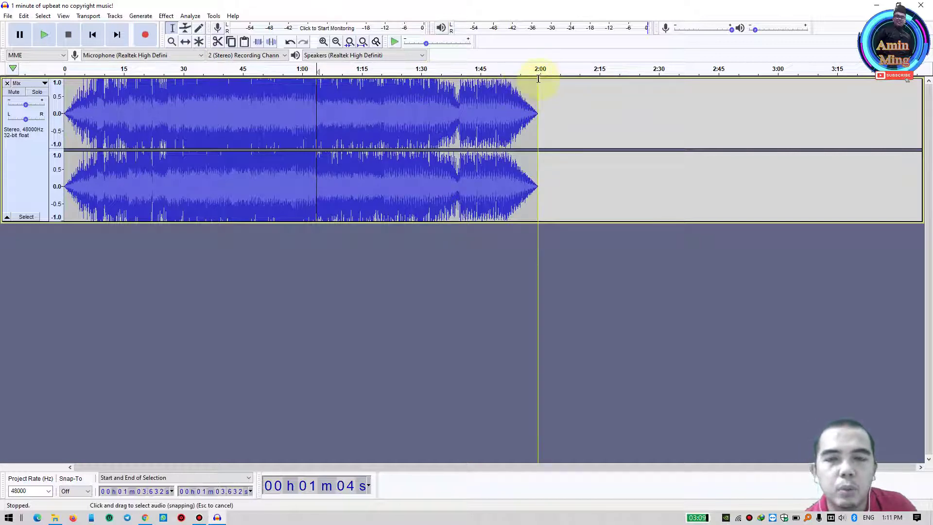
# Step: Play the shortened Mix track from about 0:40 for a few seconds and stop playback
pyautogui.click(221, 72)
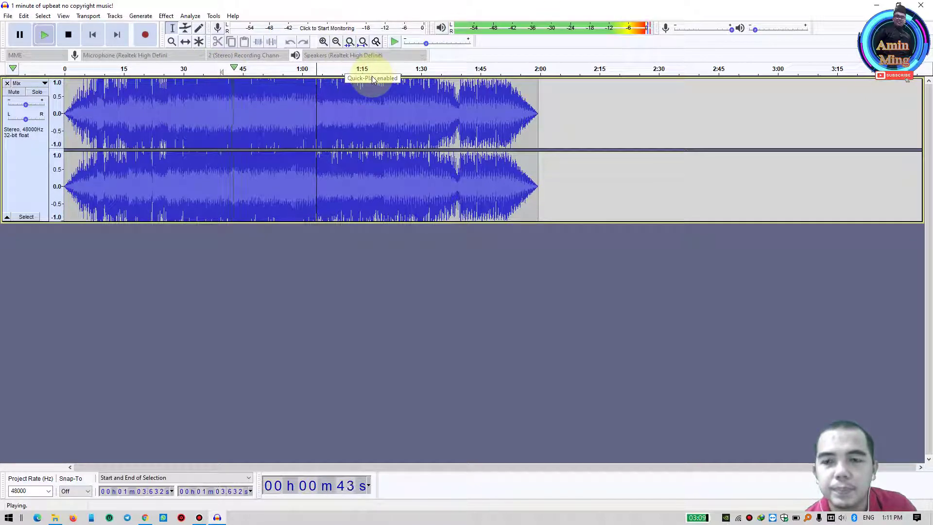
pyautogui.click(391, 118)
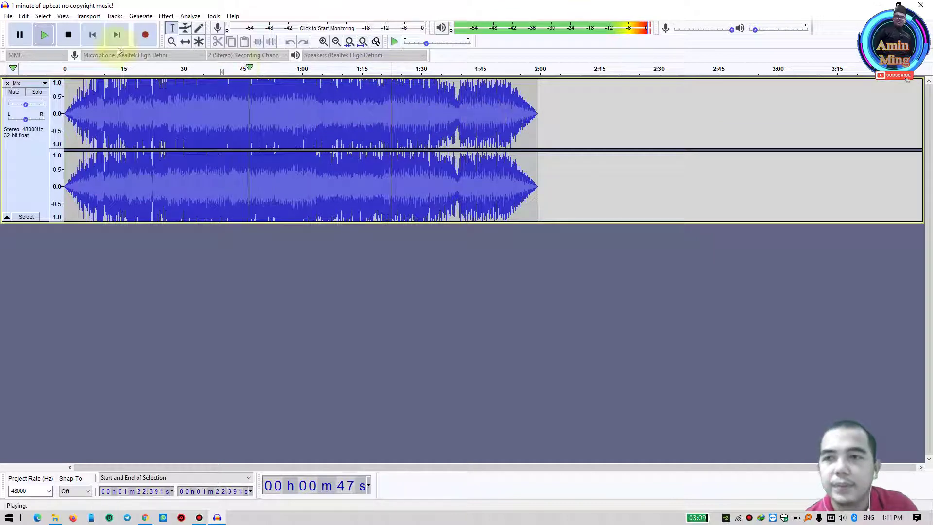
pyautogui.click(68, 35)
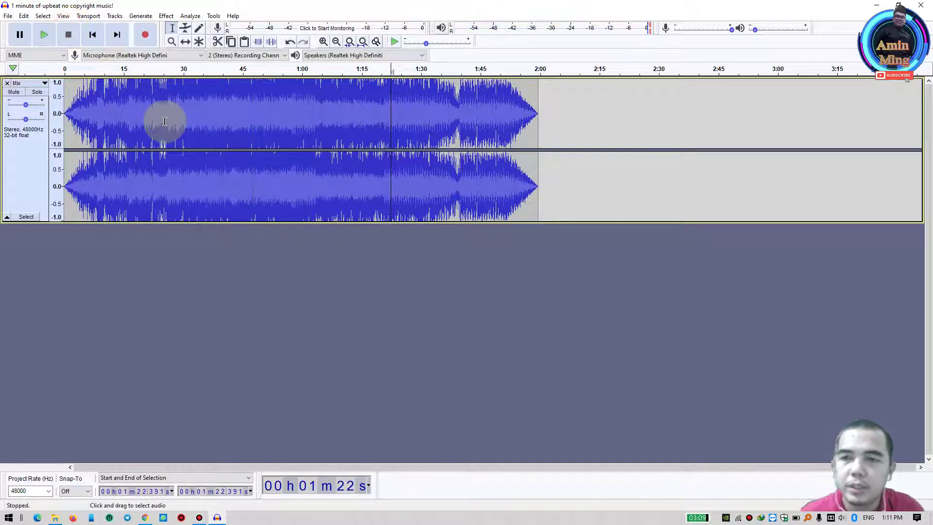
# Step: Select the Mix track from about 0:36 to 1:01, examine the Bass and Treble effect settings and close them without applying
pyautogui.click(44, 19)
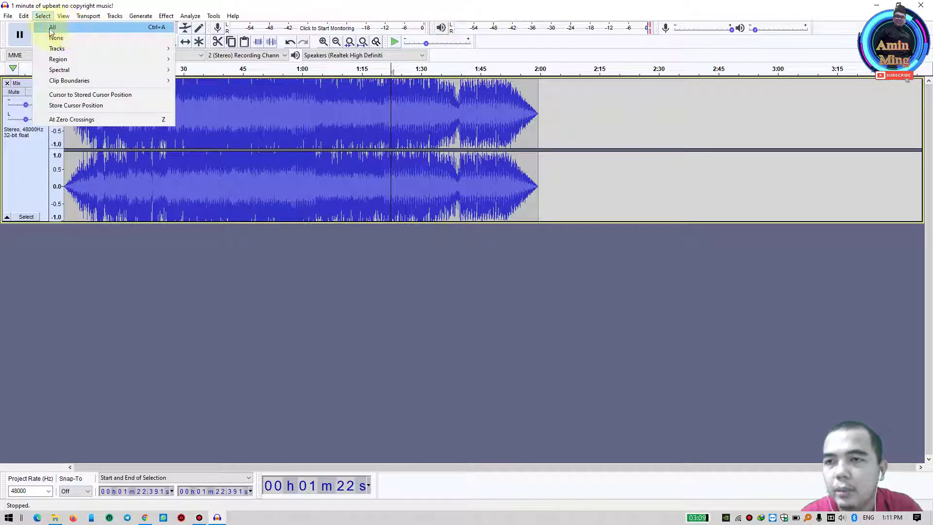
pyautogui.click(52, 28)
pyautogui.click(323, 175)
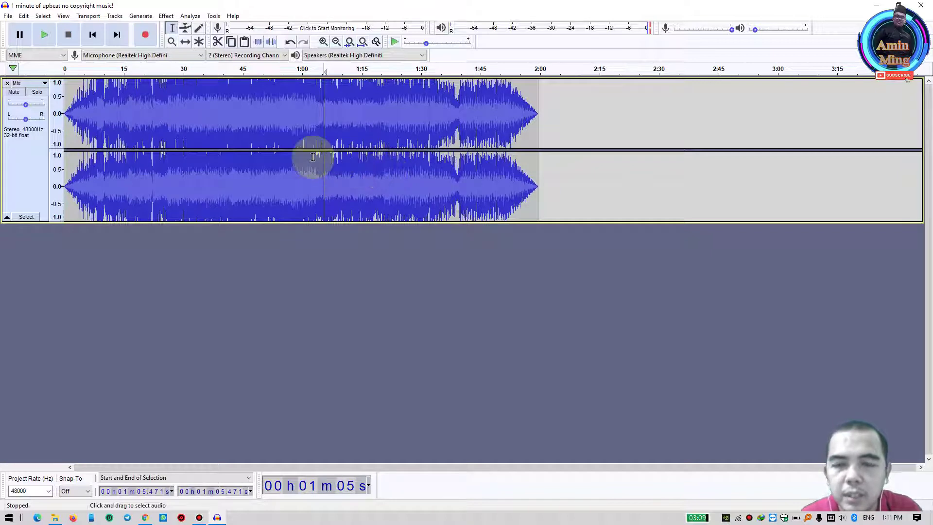
pyautogui.moveTo(306, 146); pyautogui.dragTo(207, 119)
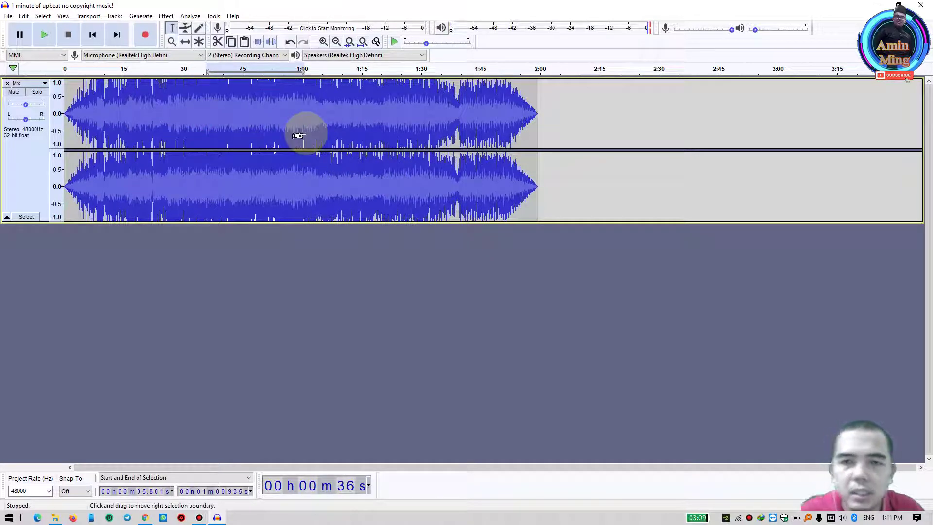
pyautogui.click(168, 16)
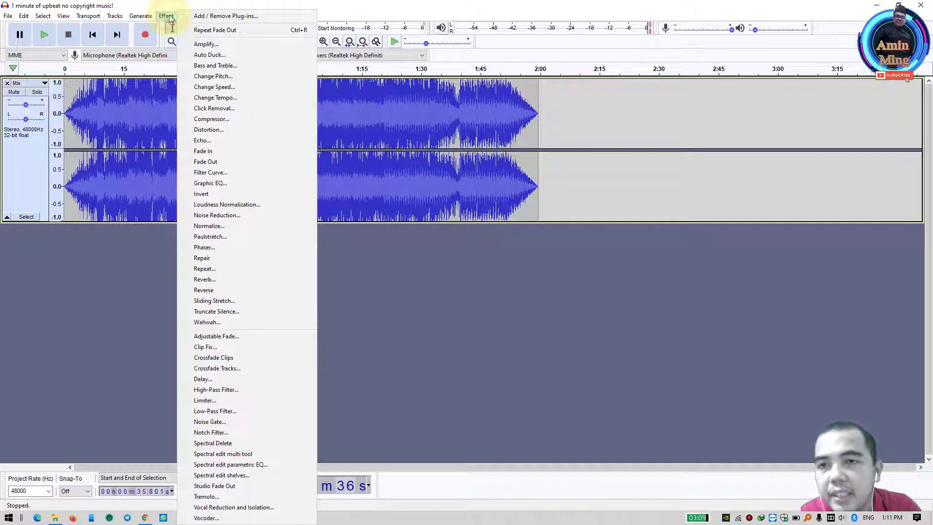
pyautogui.click(208, 67)
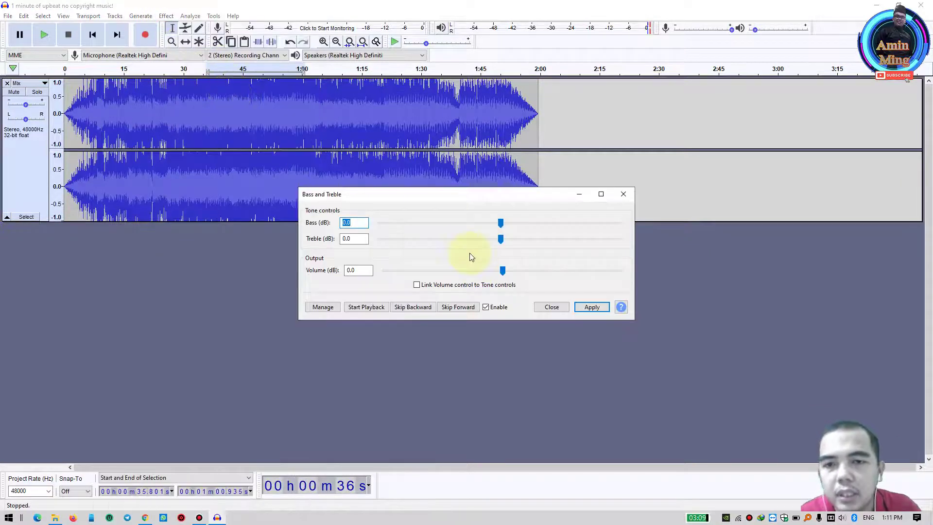
pyautogui.click(552, 307)
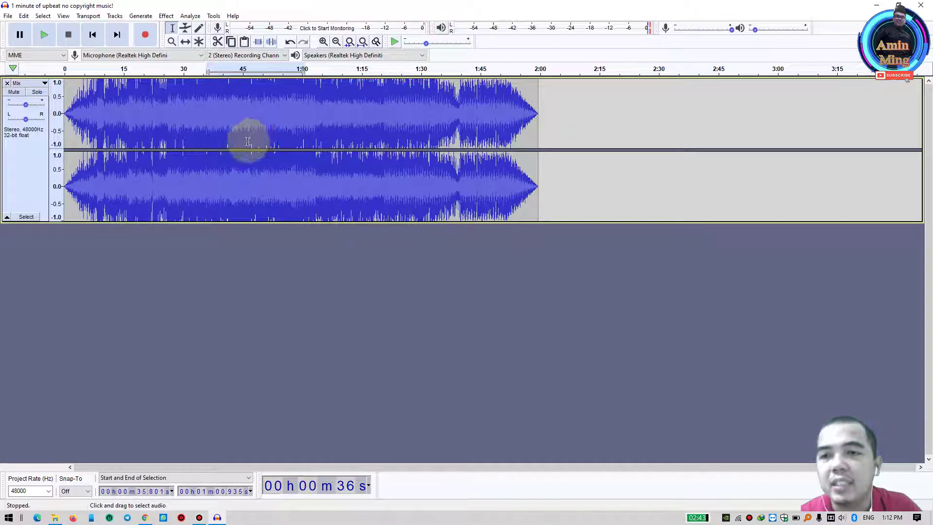
pyautogui.click(9, 16)
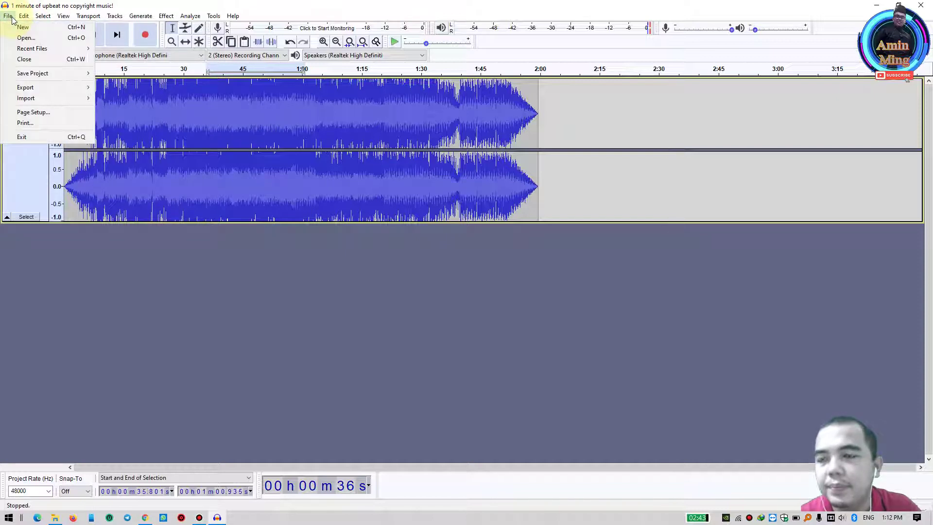
pyautogui.moveTo(24, 16)
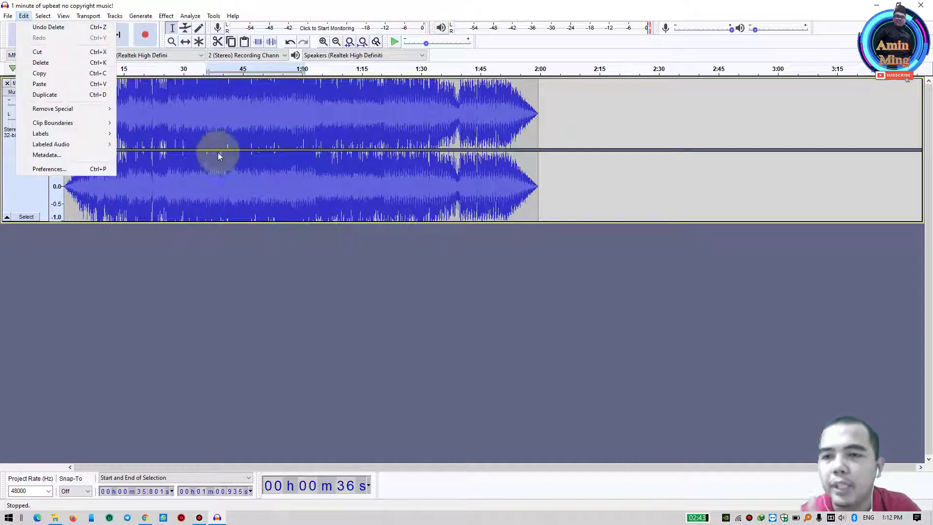
pyautogui.click(308, 276)
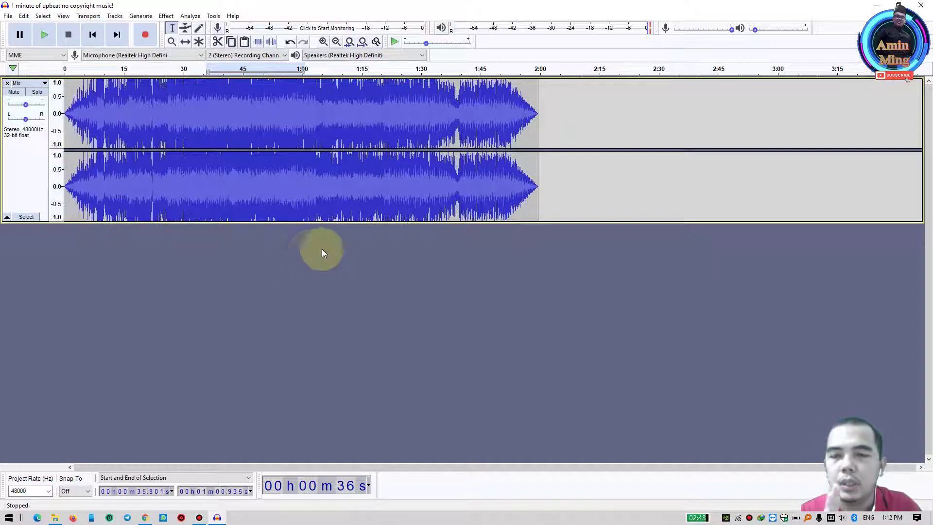
# Step: Apply a Fade In to the Mix track from about 0:43 to 0:47
pyautogui.moveTo(233, 119); pyautogui.dragTo(251, 122)
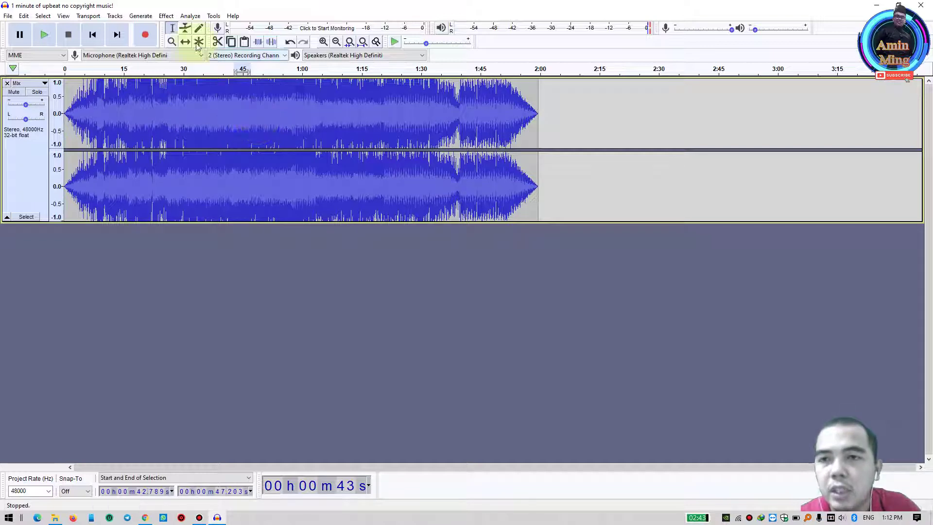
pyautogui.click(165, 16)
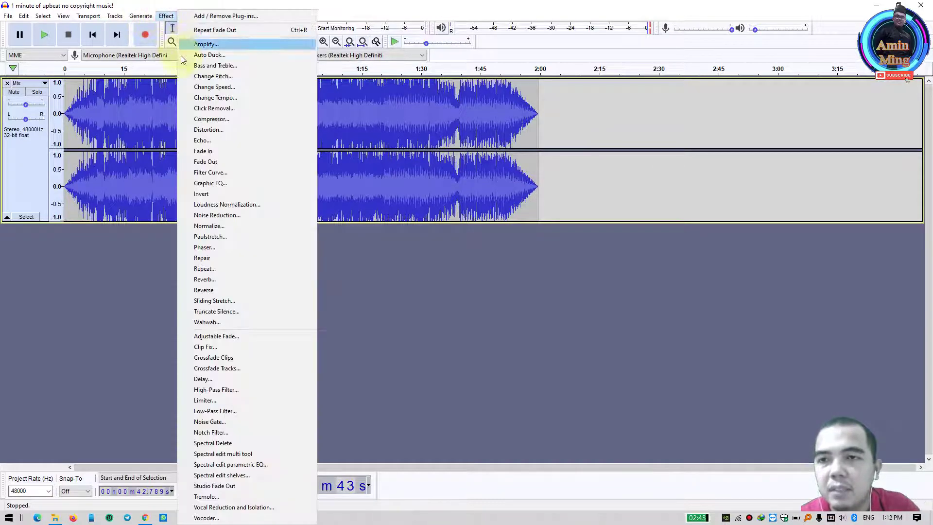
pyautogui.click(215, 153)
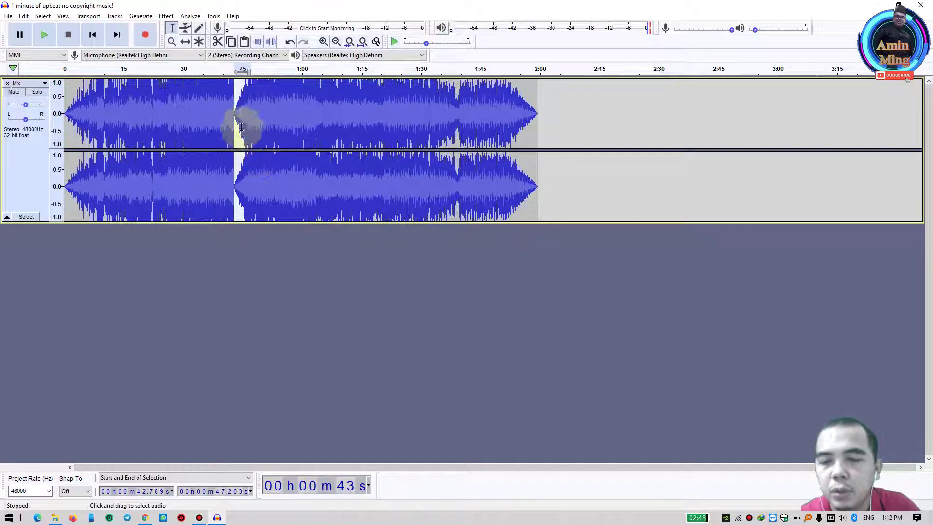
pyautogui.click(267, 116)
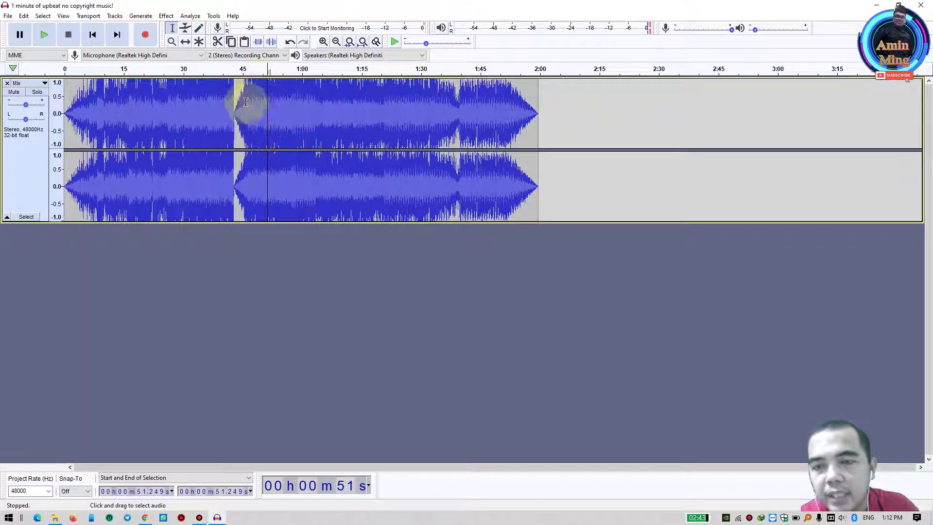
# Step: Apply a Fade Out to the Mix track from about 0:40 to 0:43
pyautogui.moveTo(235, 112); pyautogui.dragTo(221, 110)
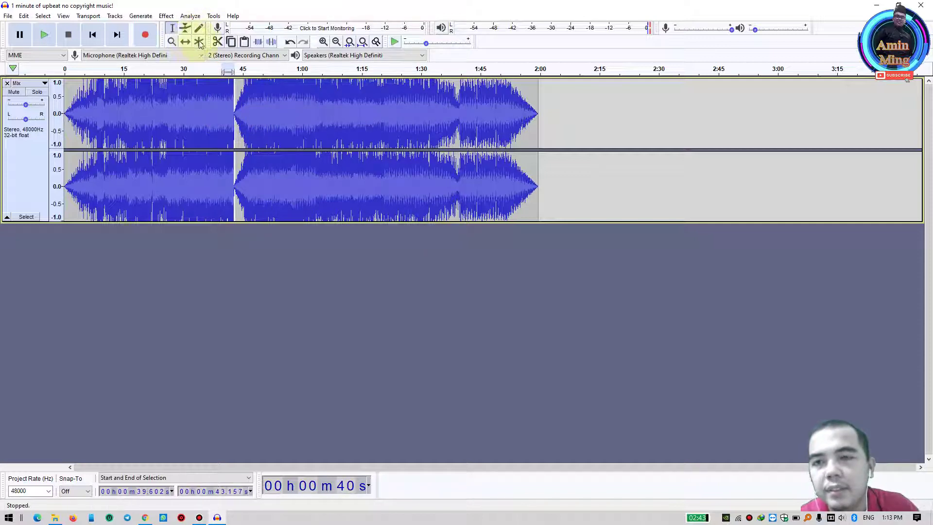
pyautogui.click(169, 18)
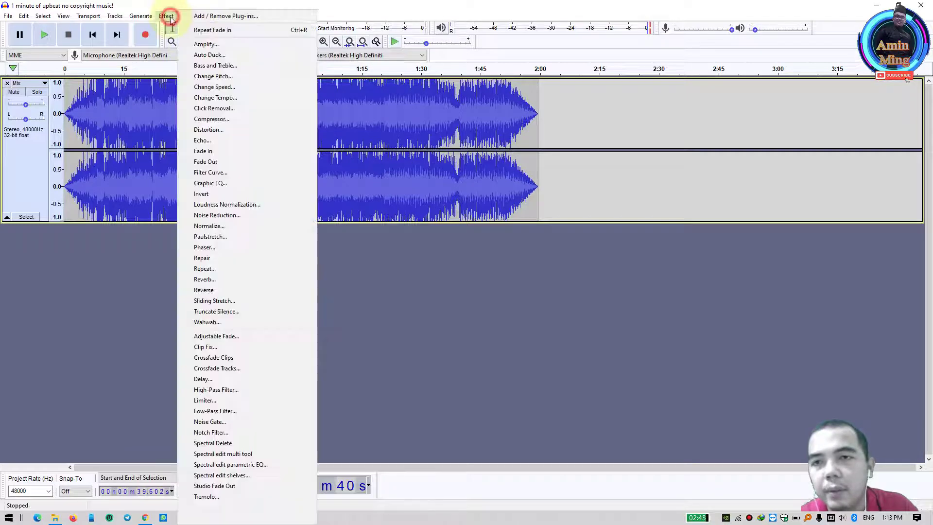
pyautogui.click(248, 162)
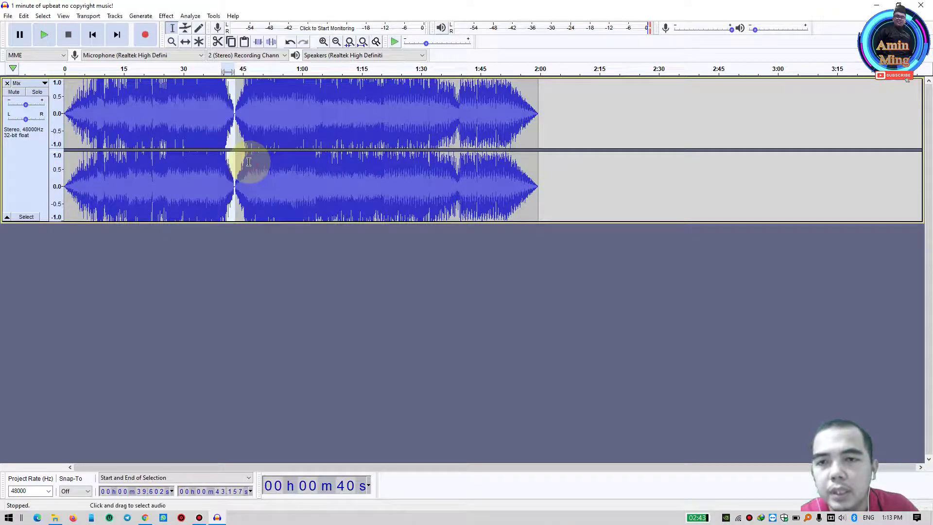
pyautogui.click(275, 129)
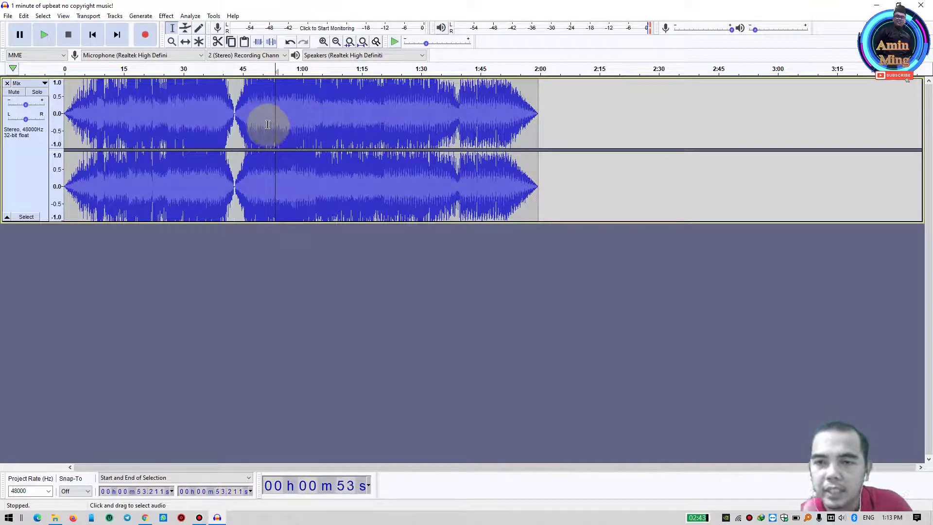
# Step: Play the Mix track from about 0:40 through the new fades and stop playback
pyautogui.click(217, 87)
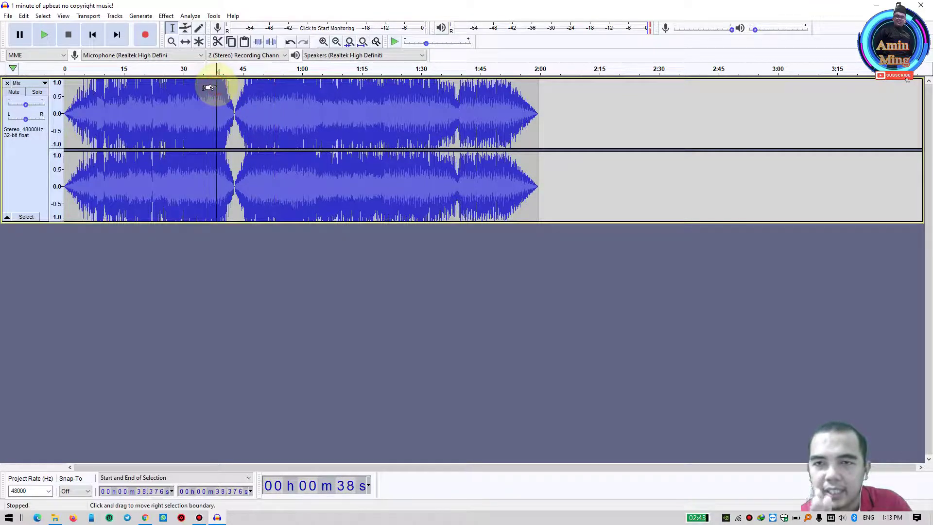
pyautogui.click(224, 83)
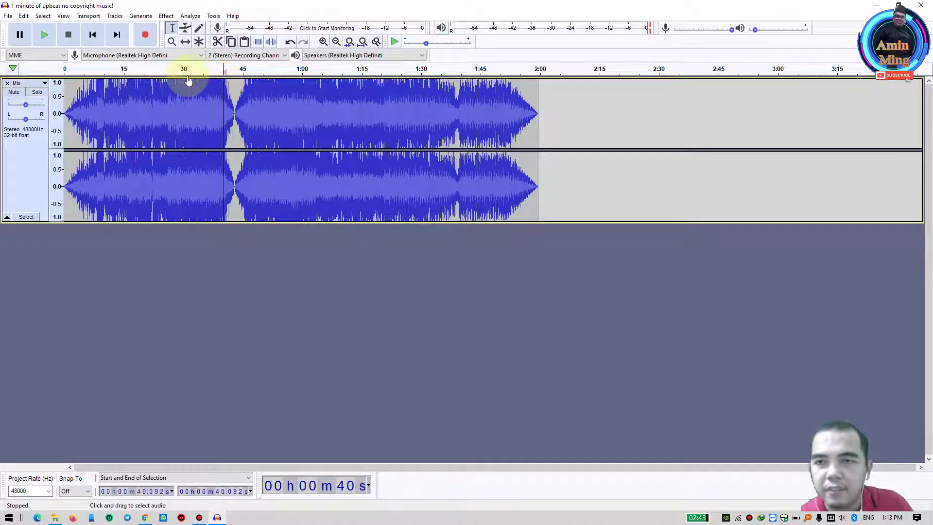
pyautogui.click(52, 34)
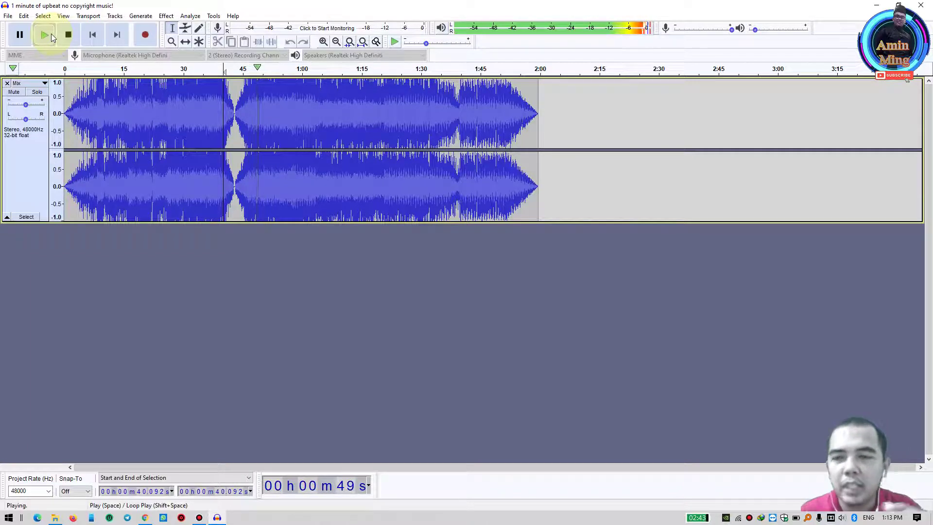
pyautogui.click(76, 34)
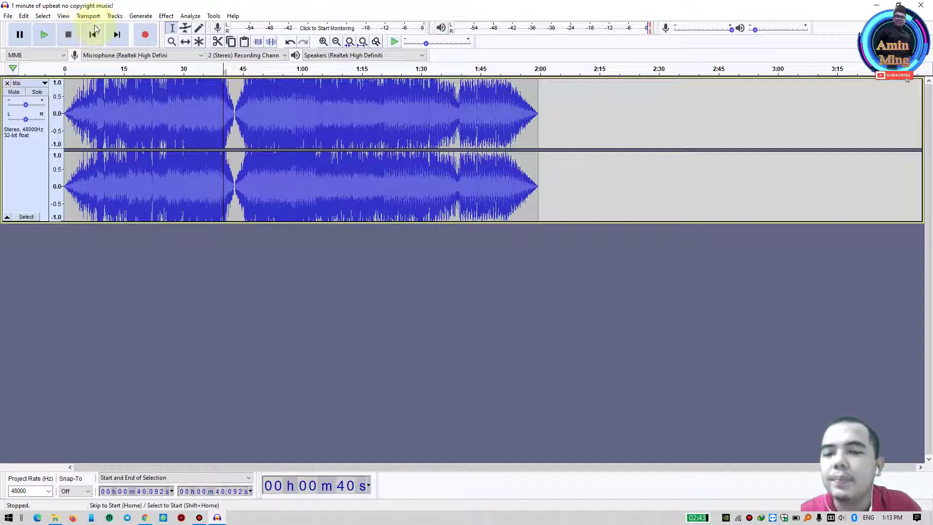
# Step: Export the mix as an MP3 file named "Kelab Komputer!" in the Audacity Cut Combine Mp3 folder, accepting the metadata tags unchanged
pyautogui.click(9, 17)
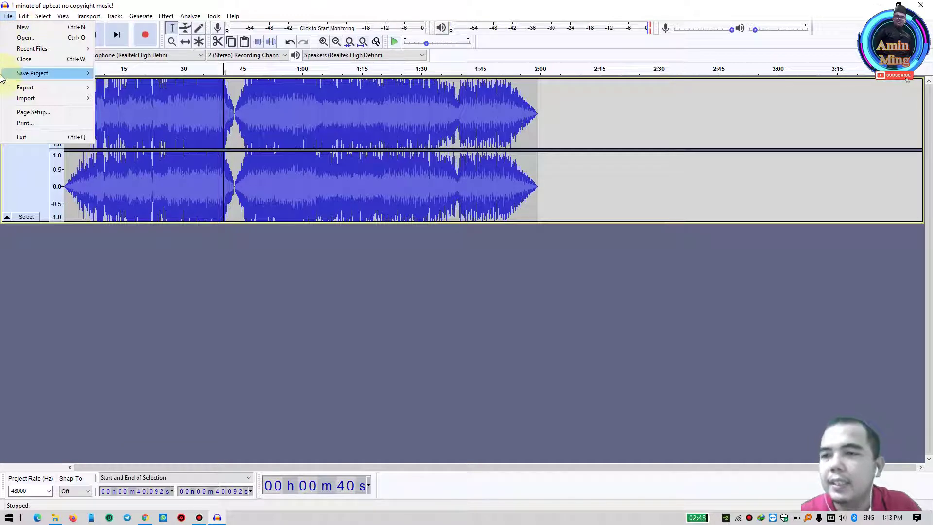
pyautogui.moveTo(46, 87)
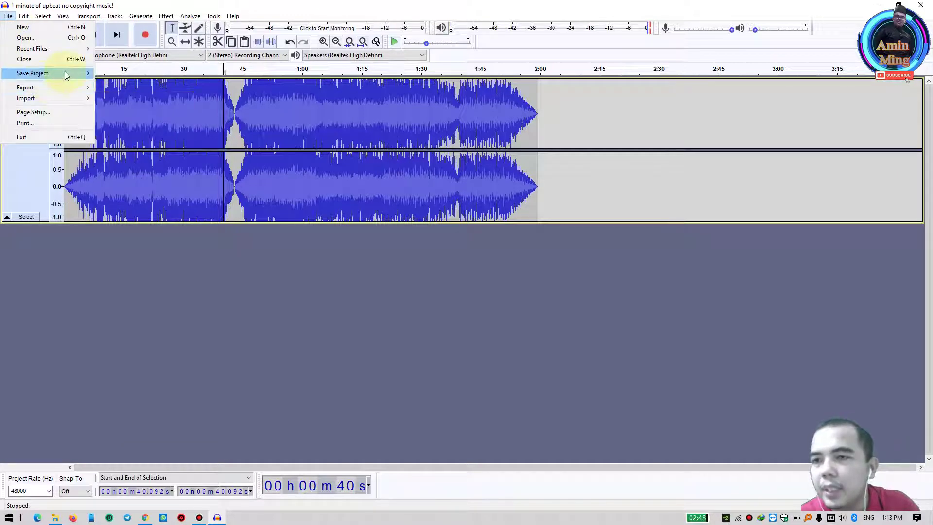
pyautogui.moveTo(78, 87)
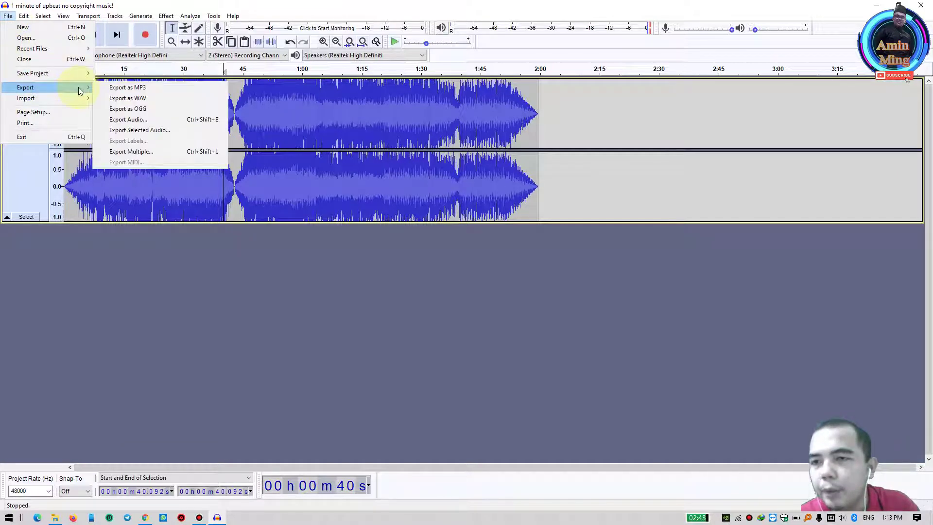
pyautogui.click(157, 88)
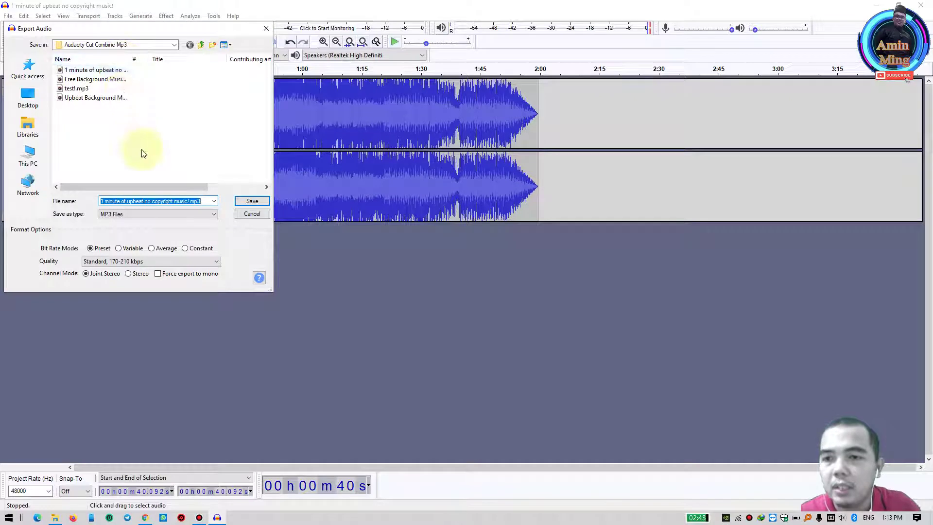
pyautogui.click(162, 200)
pyautogui.moveTo(187, 201); pyautogui.dragTo(96, 189)
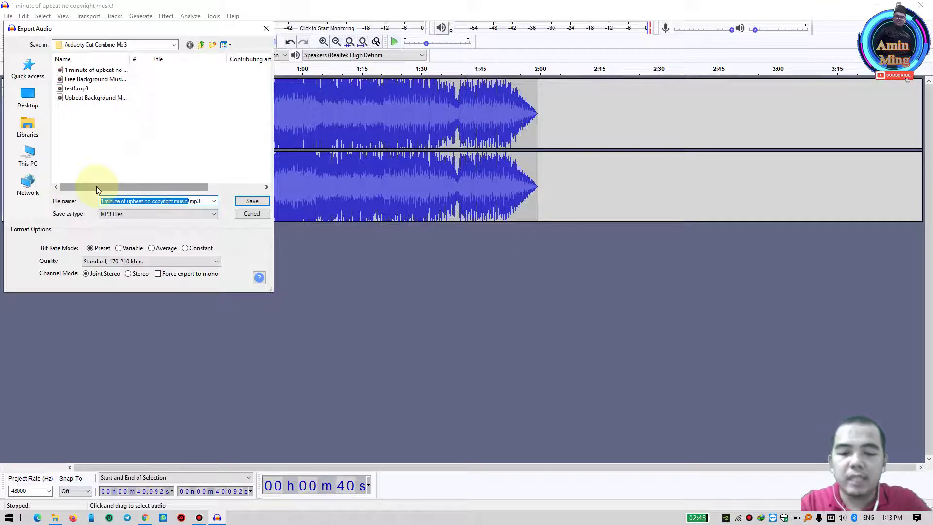
pyautogui.write('Kelab Komputer!')
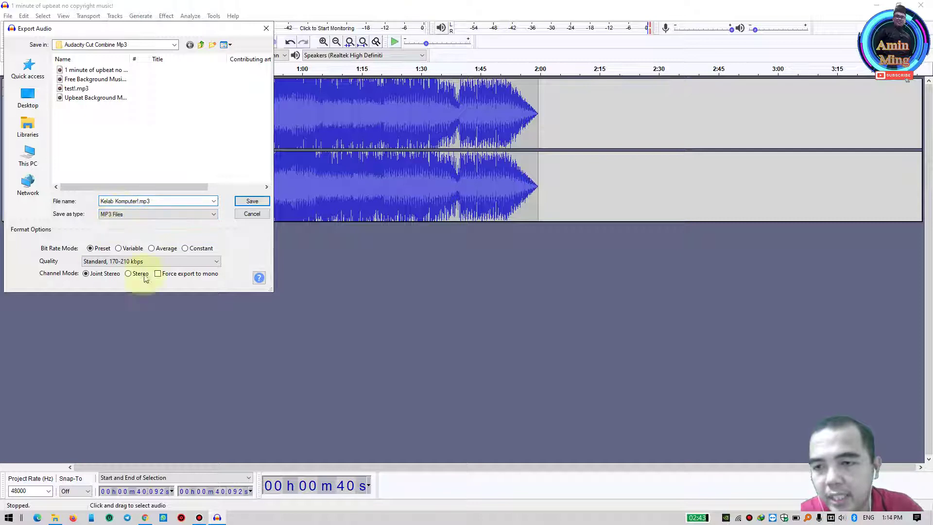
pyautogui.click(258, 202)
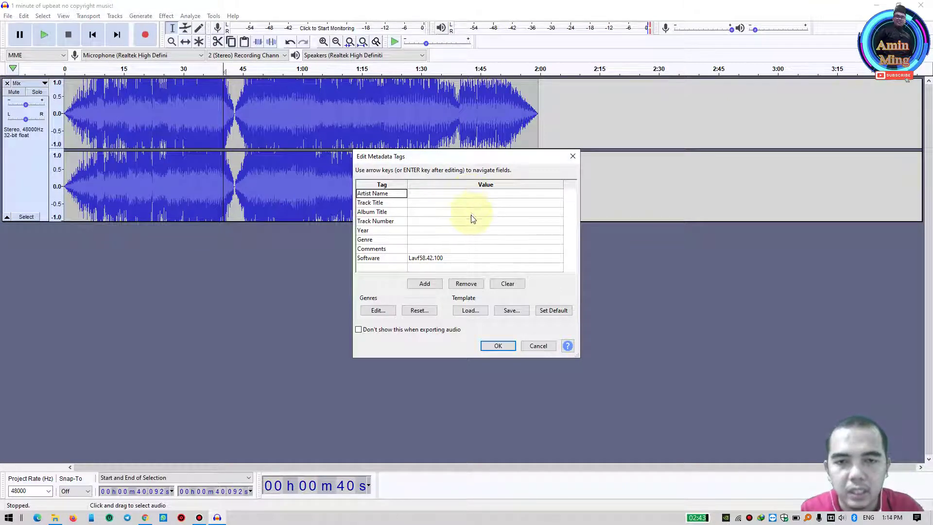
pyautogui.click(498, 346)
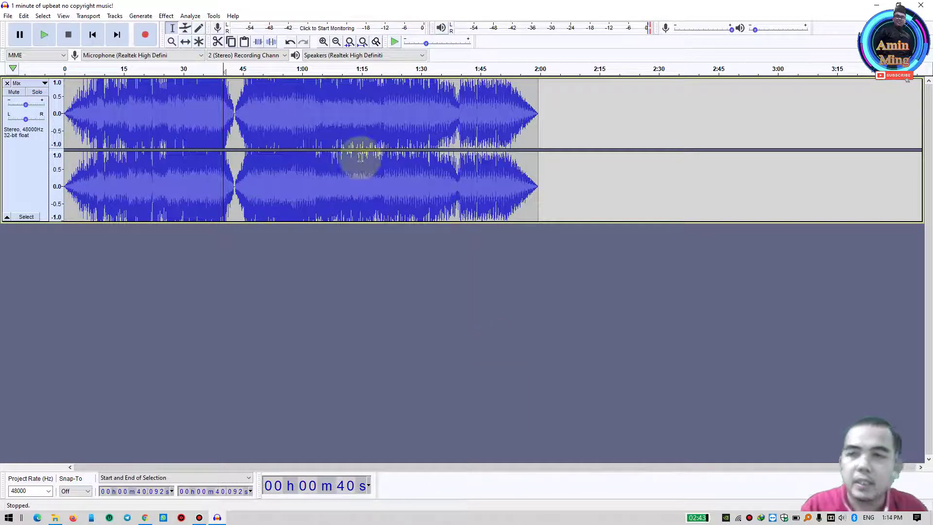
# Step: Delete all audio from the Mix track and undo the deletion
pyautogui.click(43, 16)
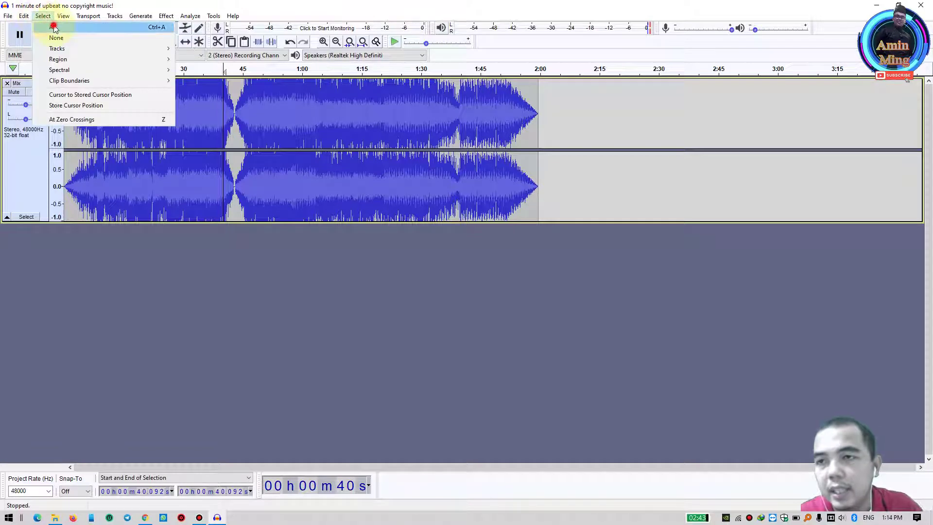
pyautogui.click(52, 28)
pyautogui.press('Delete')
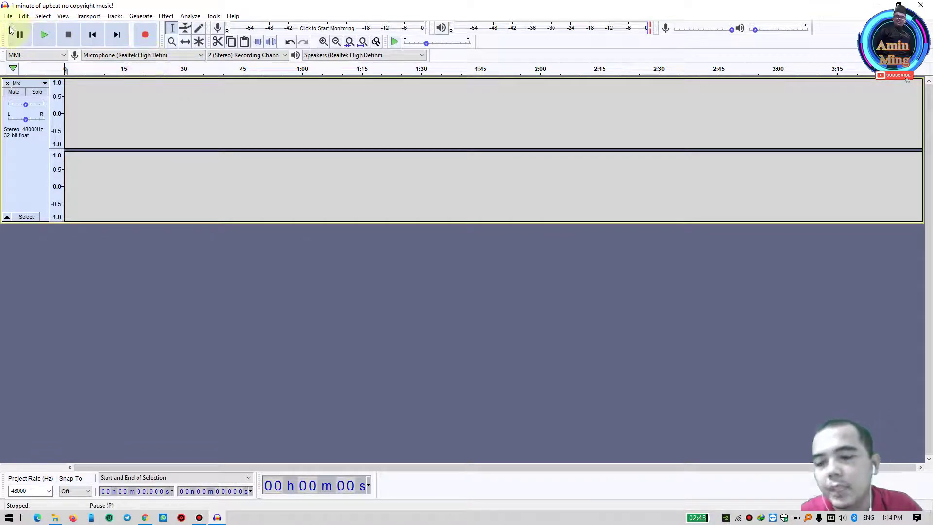
pyautogui.hotkey('ctrl', 'z')
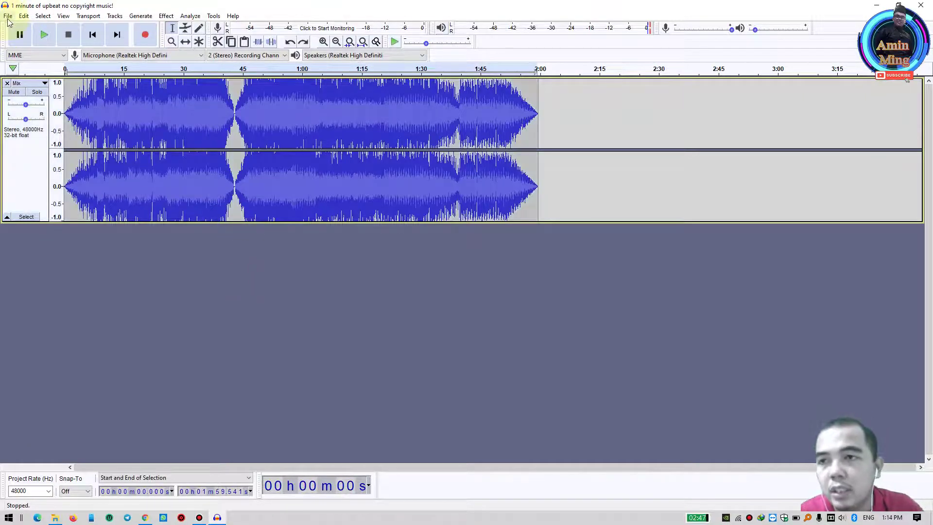
# Step: Save the project as "kelab komputer draft" in the Audacity folder as an AUP3 project file
pyautogui.click(8, 16)
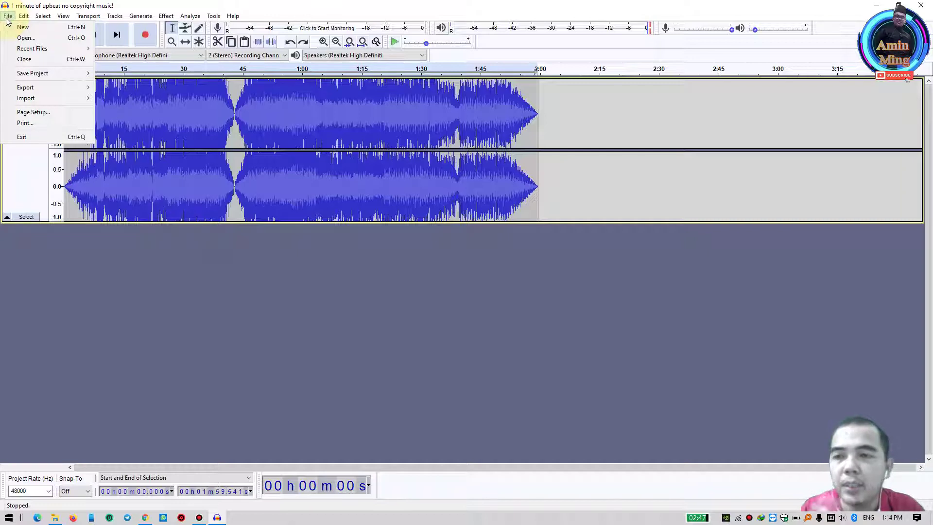
pyautogui.moveTo(65, 74)
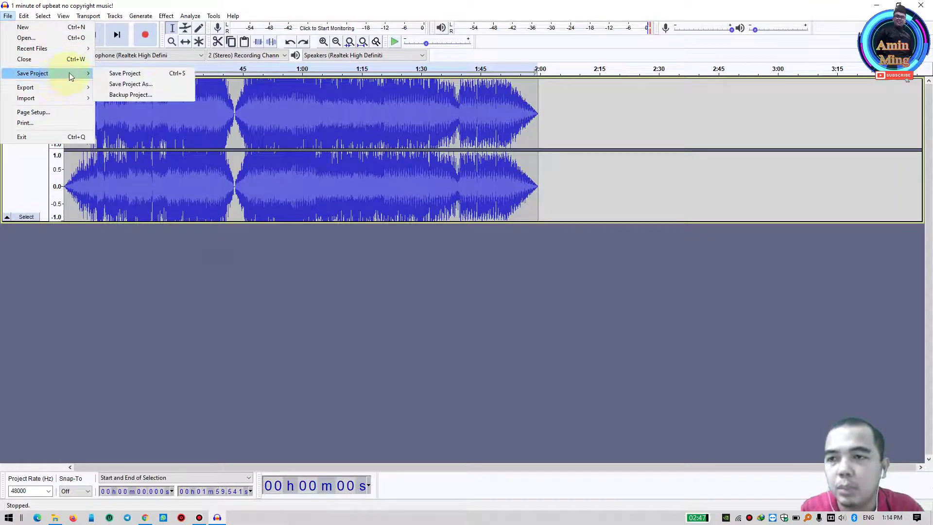
pyautogui.click(121, 73)
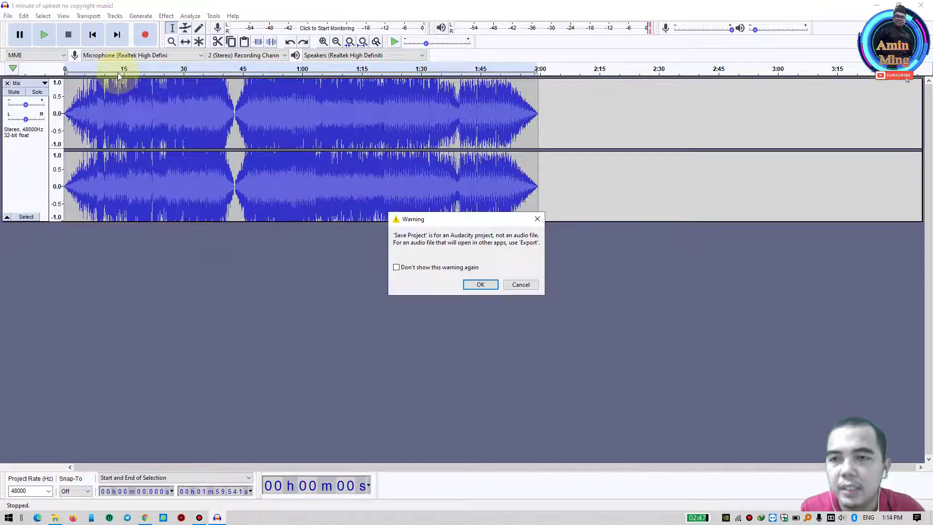
pyautogui.click(481, 285)
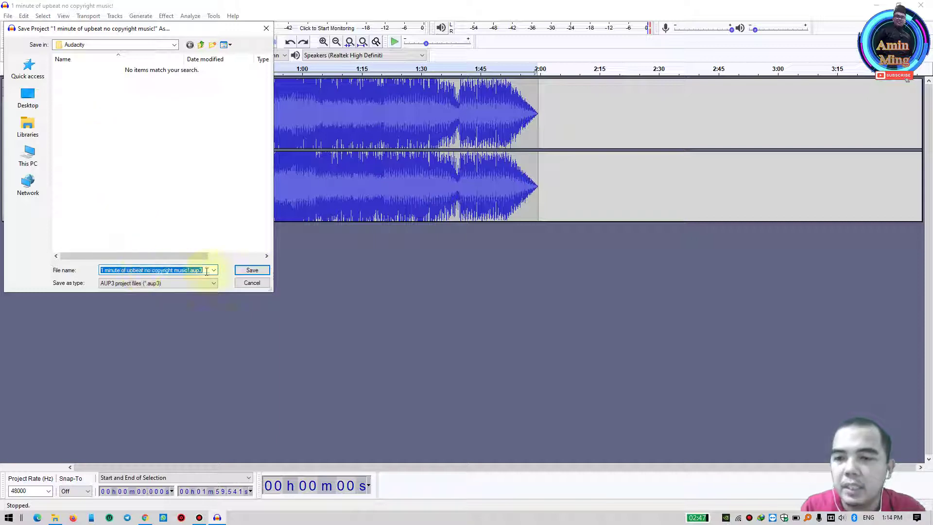
pyautogui.write('kelab komputer draft')
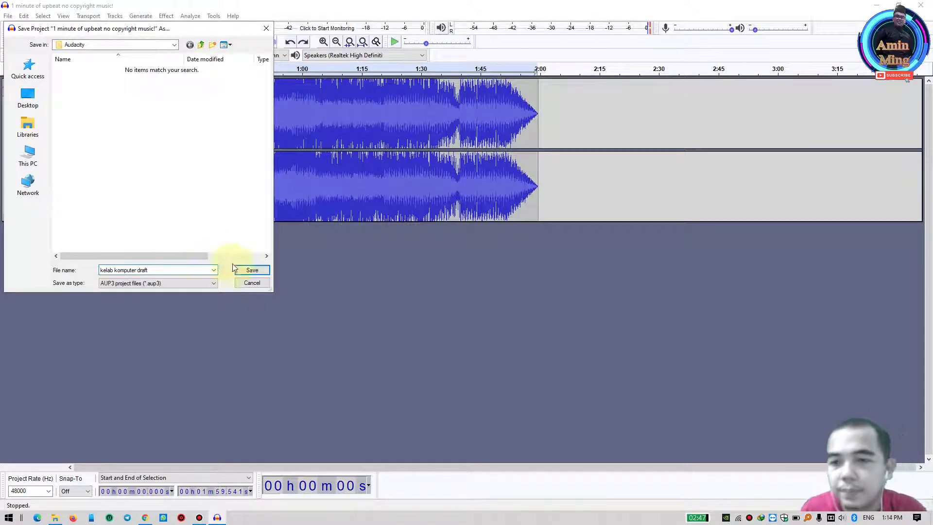
pyautogui.click(250, 269)
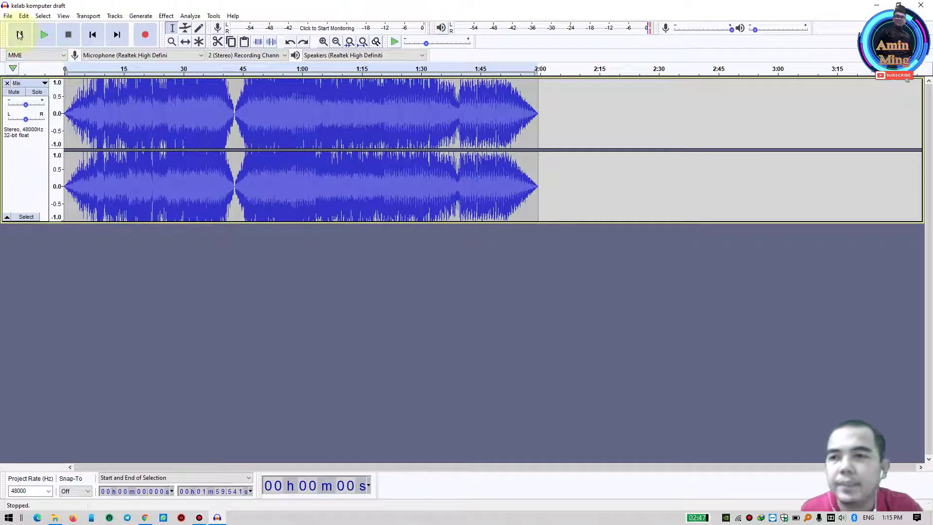
# Step: Try to open the recent project kelab komputer draft.aup3 and dismiss the resulting message
pyautogui.click(9, 16)
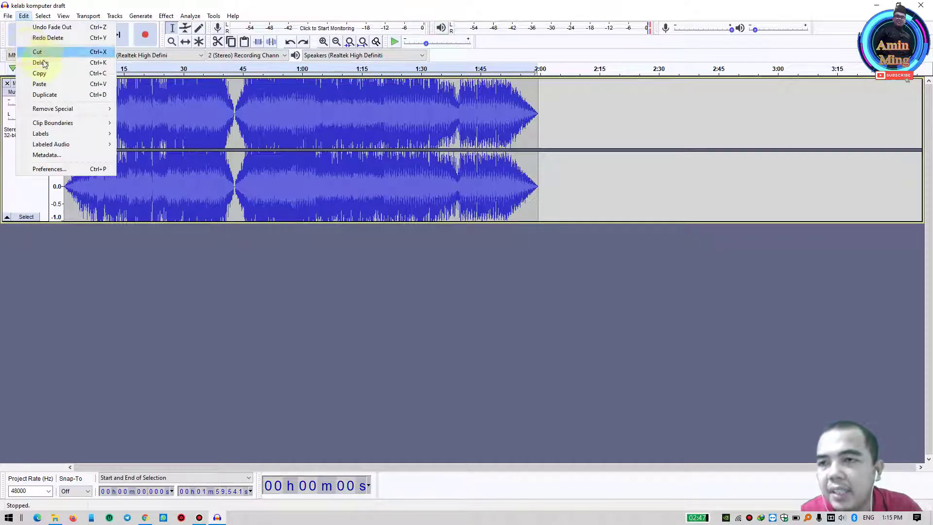
pyautogui.moveTo(73, 49)
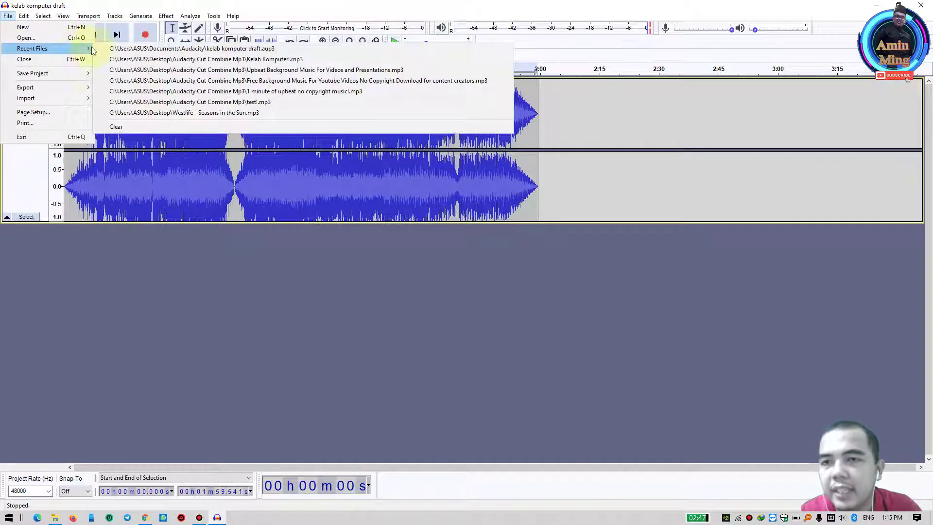
pyautogui.click(255, 50)
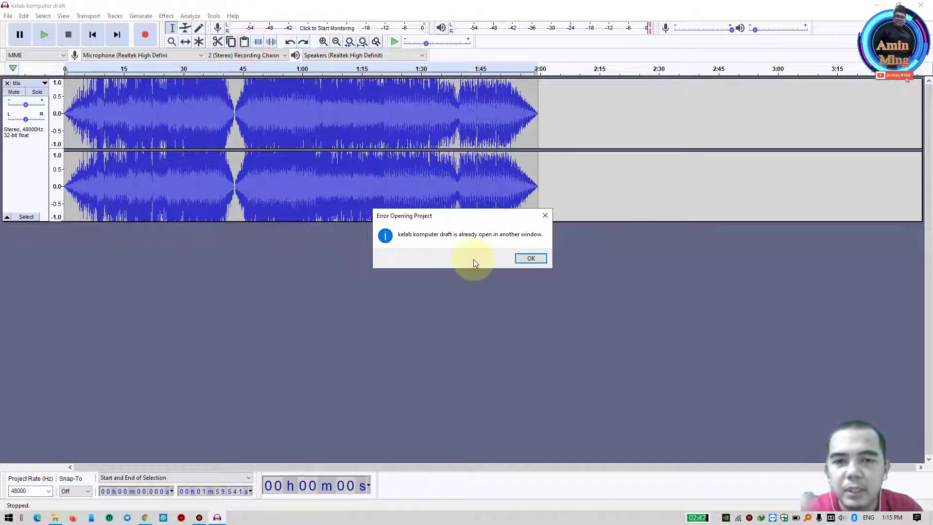
pyautogui.click(523, 259)
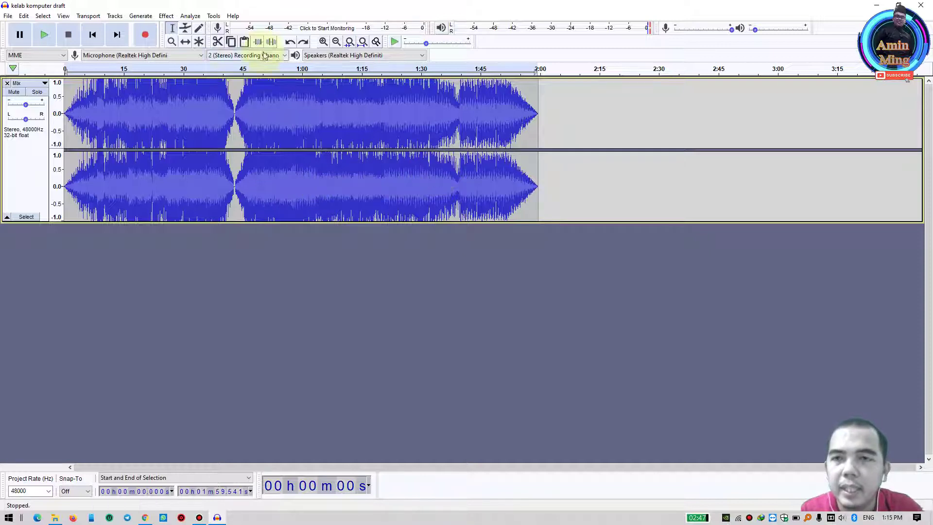
# Step: Select all audio in the Mix track and delete it, leaving the empty track in place
pyautogui.click(231, 43)
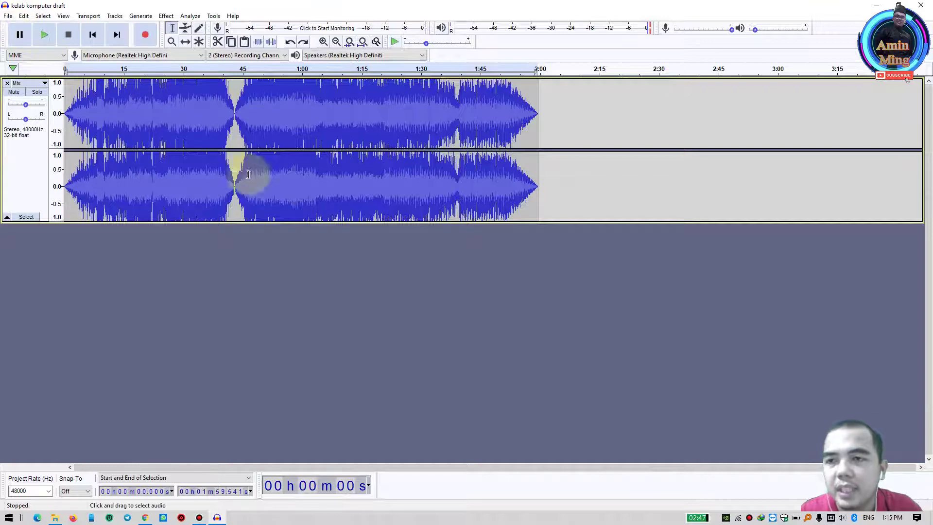
pyautogui.click(43, 16)
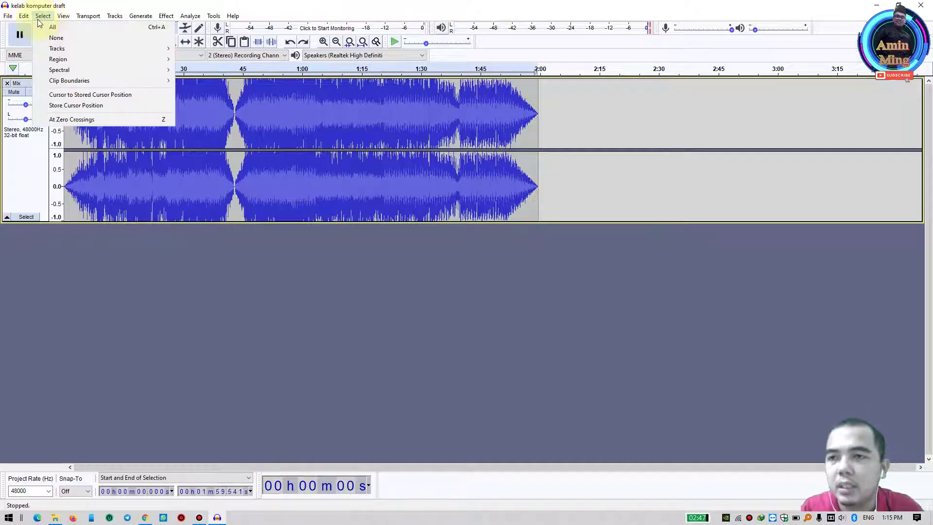
pyautogui.click(42, 29)
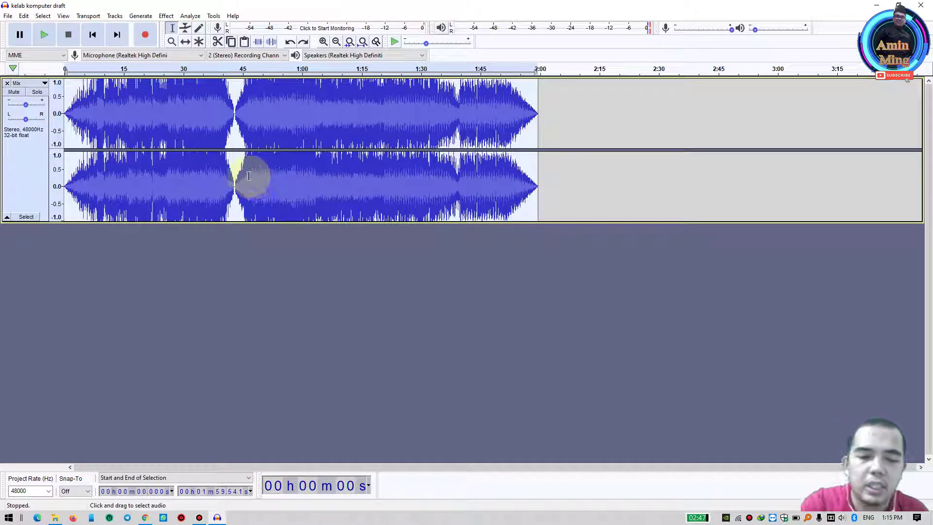
pyautogui.press('Delete')
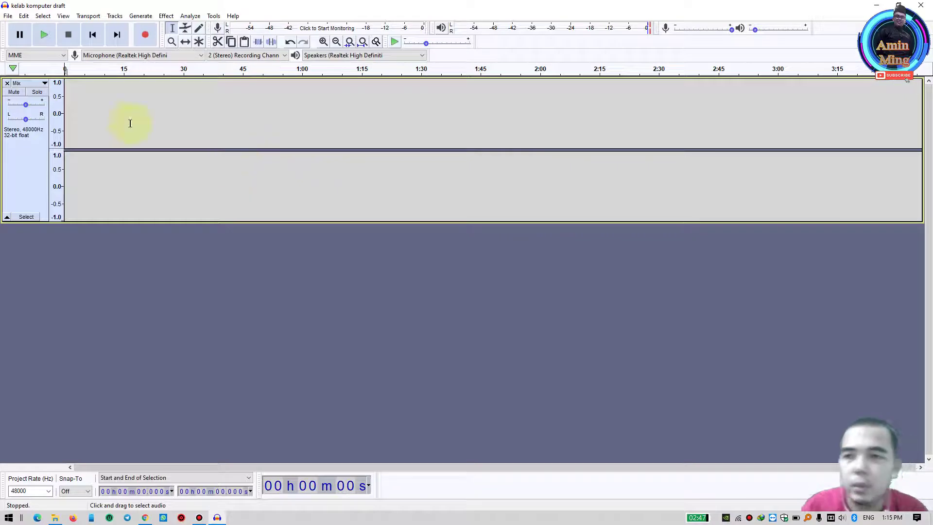
# Step: Import the exported file Kelab Komputer!.mp3 from the Audacity Cut Combine Mp3 folder as a new track
pyautogui.click(7, 16)
pyautogui.moveTo(78, 98)
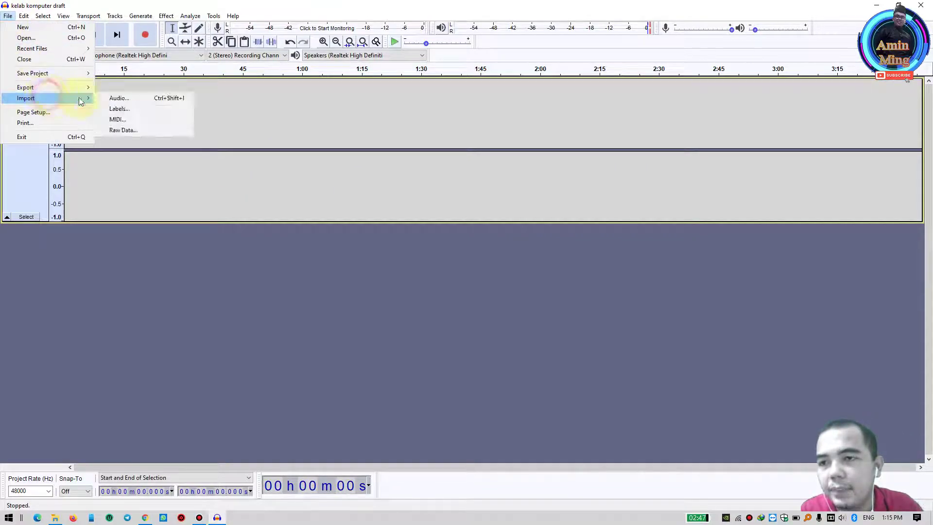
pyautogui.click(114, 98)
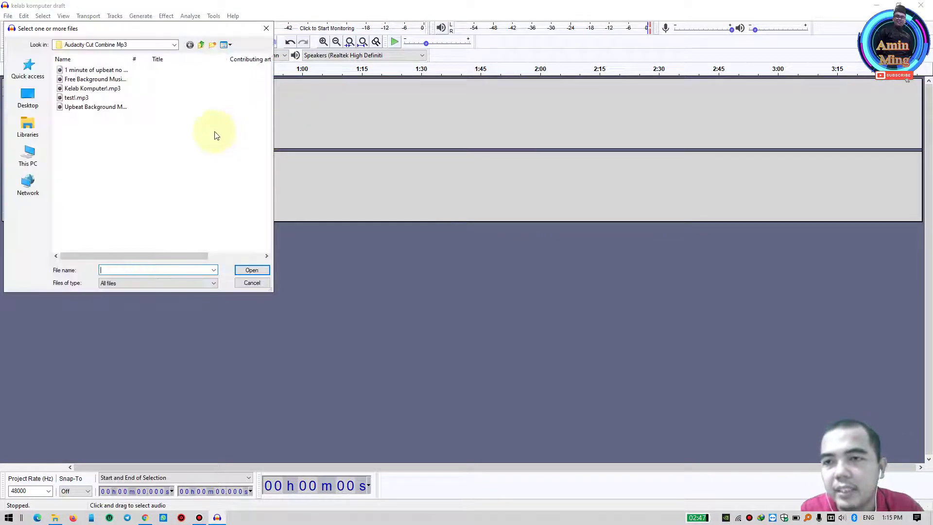
pyautogui.click(104, 88)
pyautogui.click(253, 271)
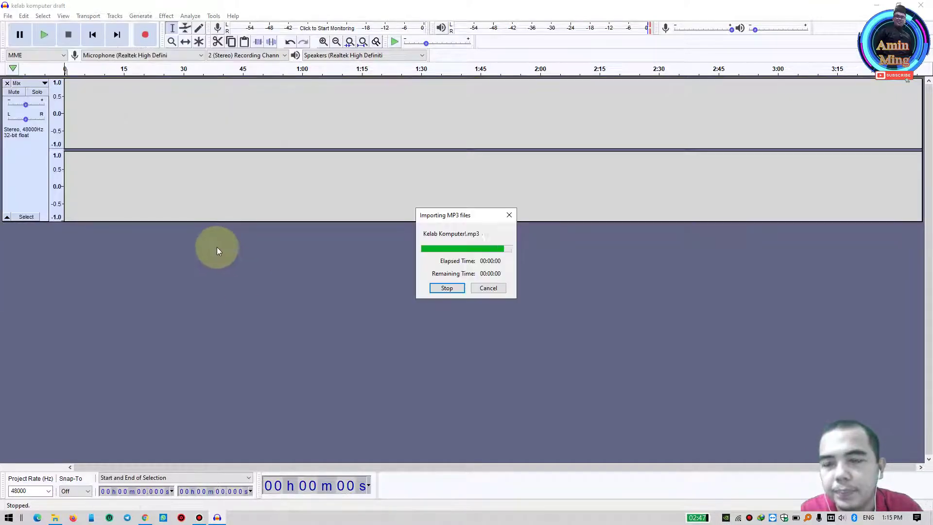
# Step: Play the imported Kelab Komputer! track from the start, stop playback and switch the window to full screen
pyautogui.click(44, 35)
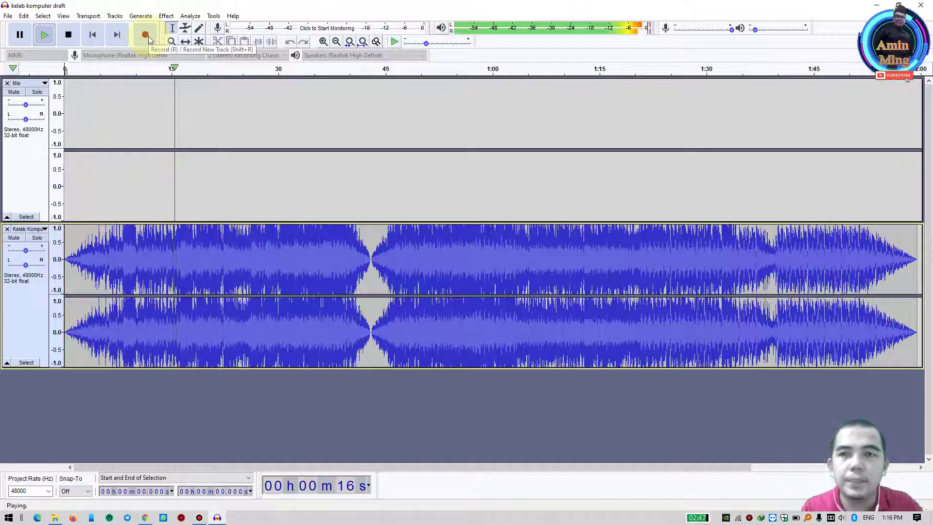
pyautogui.click(69, 36)
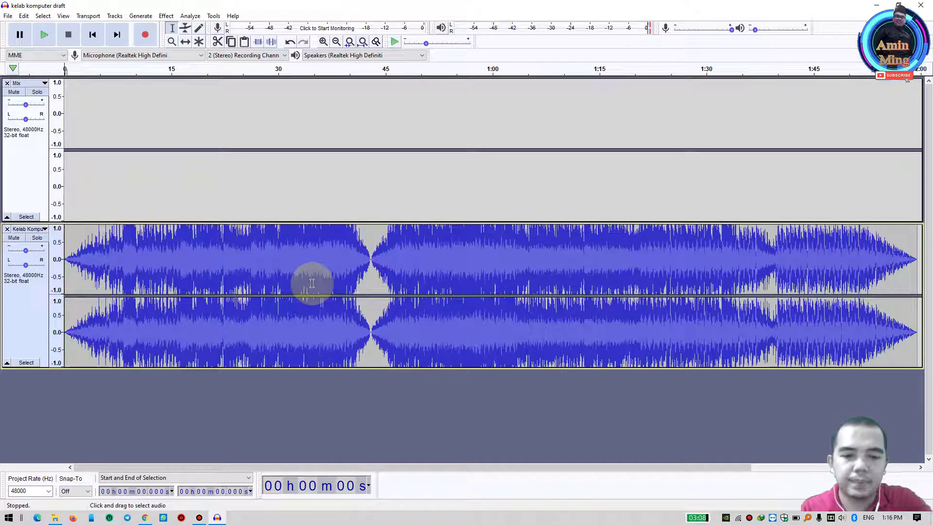
pyautogui.press('F11')
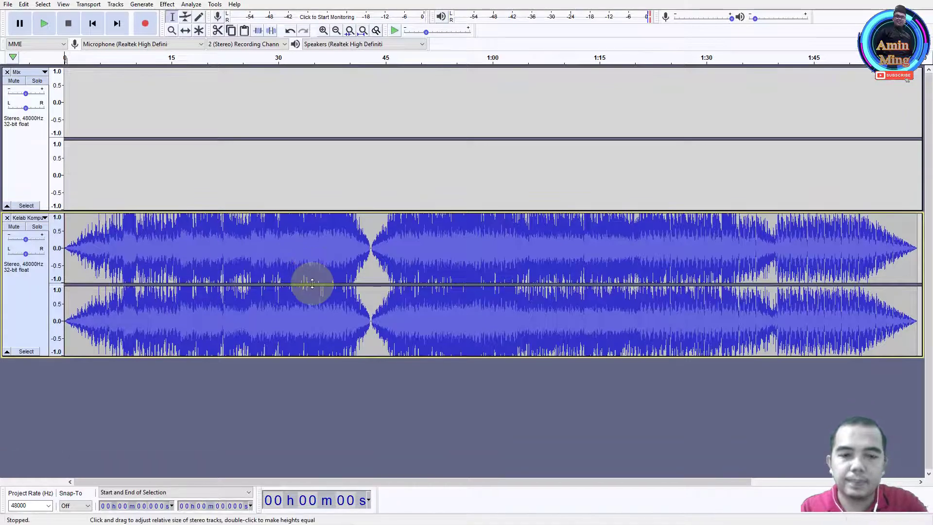